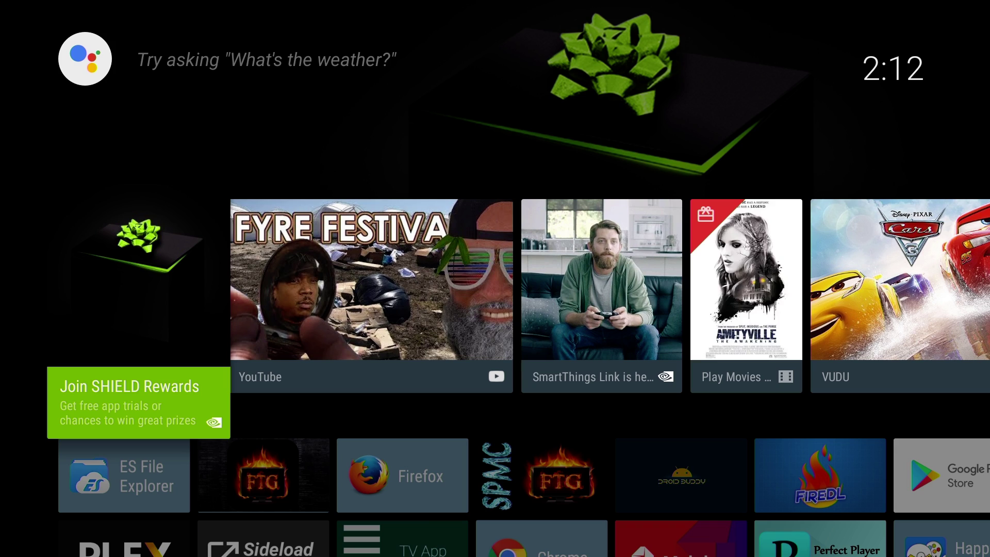
Highlight the TV App Repo tile in the Apps section of the home screen
key("Down")
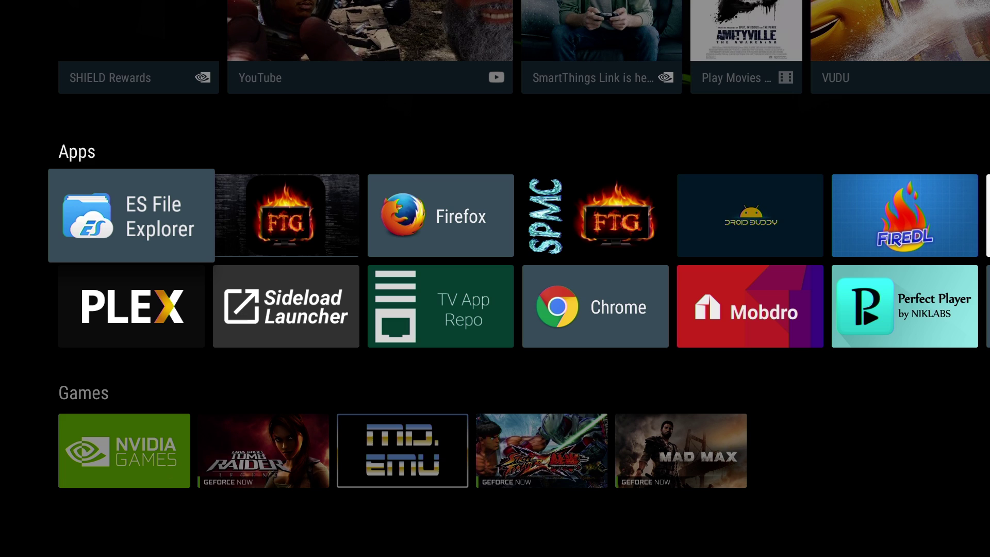
key("Right")
key("Right")
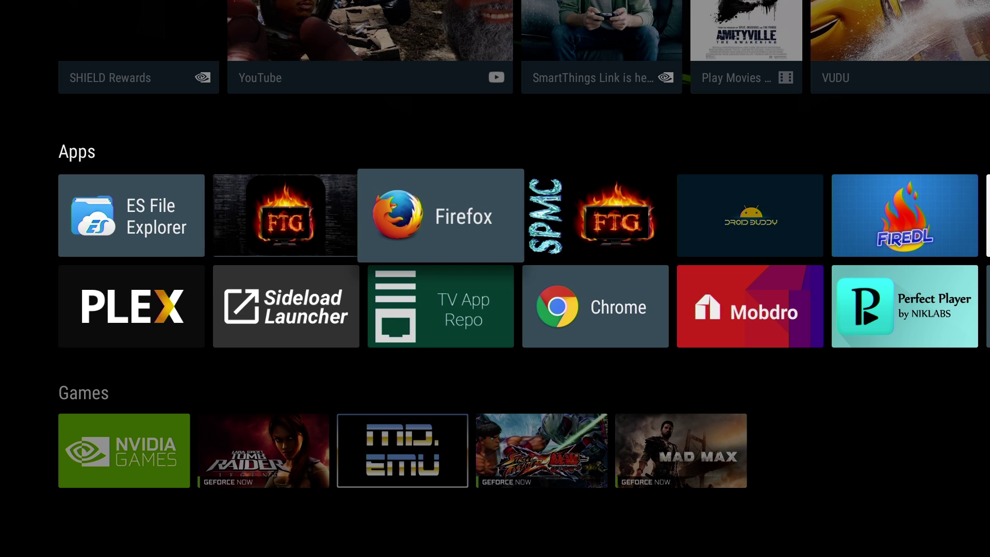
key("Down")
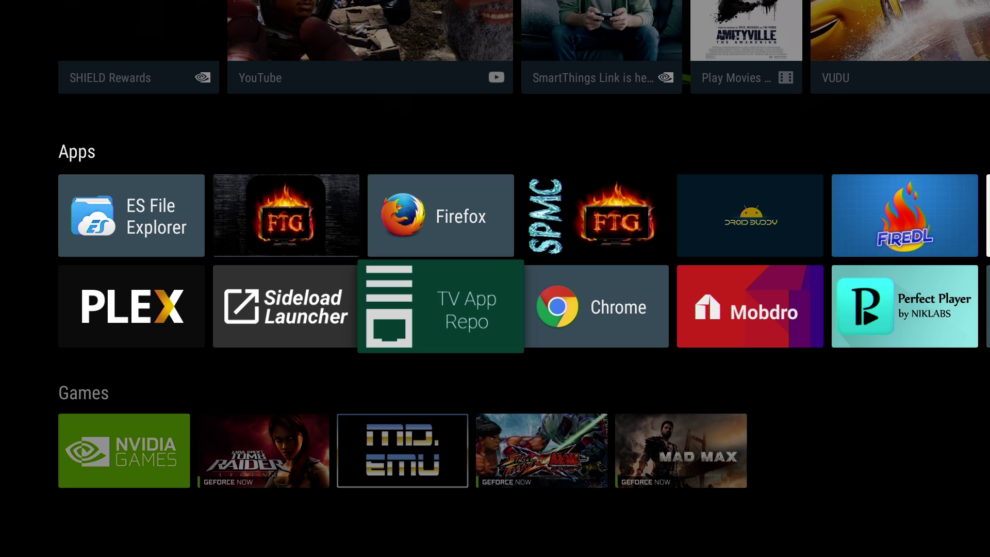
Look through the lower row of Apps as far as the Zion tile and return to TV App Repo
key("Right")
key("Right")
key("Right")
key("Right")
key("Right")
key("Right")
key("Right")
key("Right")
key("Right")
key("Right")
key("Right")
key("Right")
key("Right")
key("Right")
key("Right")
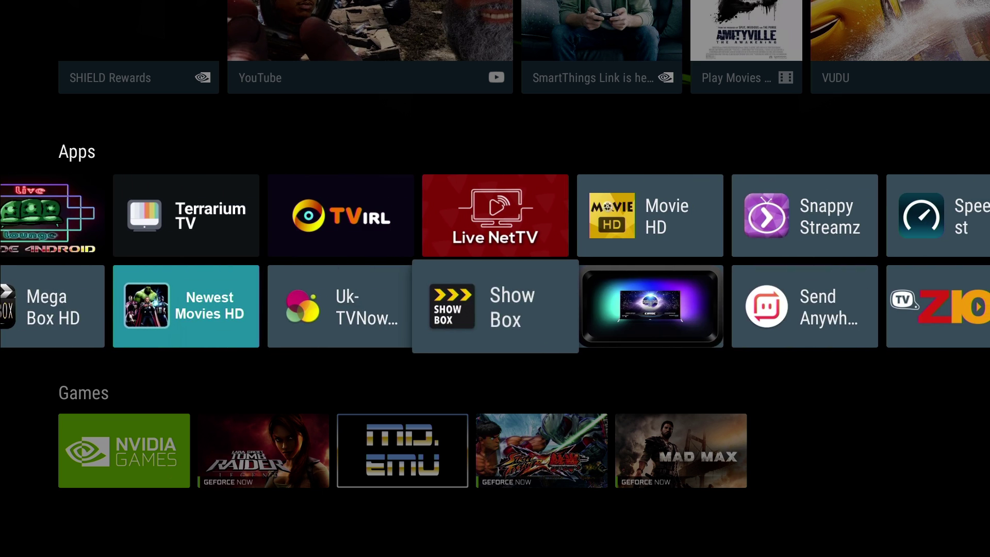
key("Right")
key("Right")
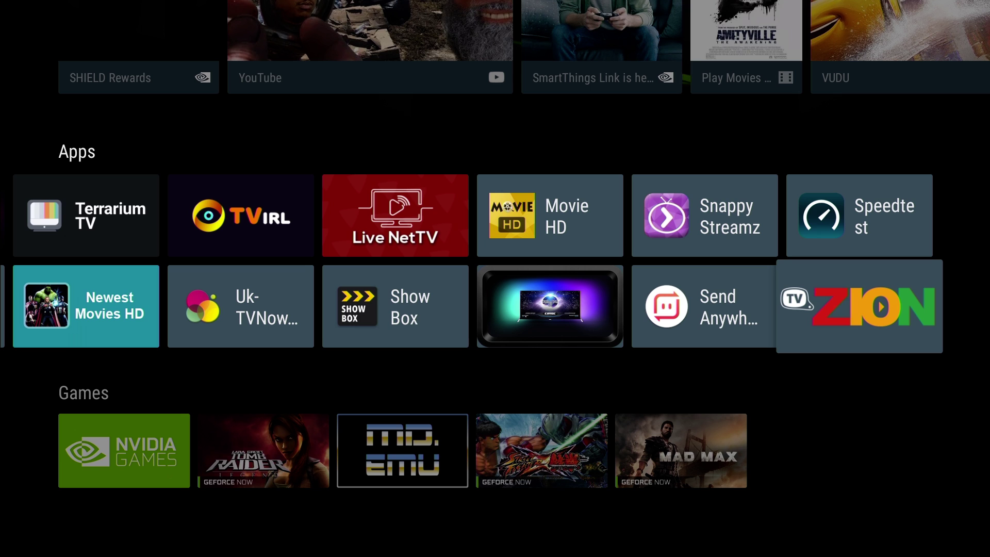
key("Left")
key("Left")
key("Left")
key("Left")
key("Left")
key("Left")
key("Left")
key("Left")
key("Left")
key("Left")
key("Left")
key("Left")
key("Left")
key("Left")
key("Left")
key("Left")
key("Left")
key("Left")
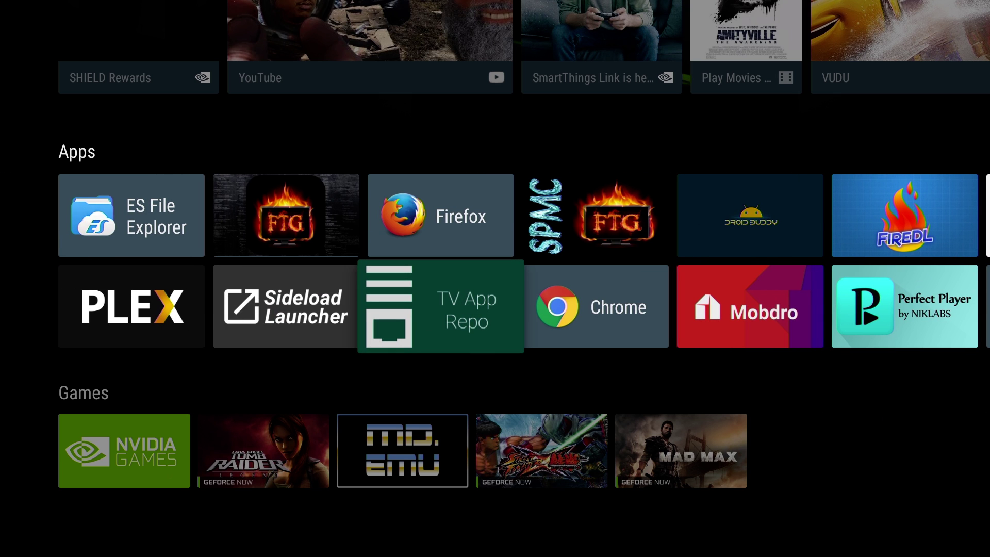
Examine the apps along the lower row to its end and back along the upper row to ES File Explorer
key("Right")
key("Right")
key("Right")
key("Right")
key("Right")
key("Right")
key("Right")
key("Right")
key("Right")
key("Right")
key("Right")
key("Right")
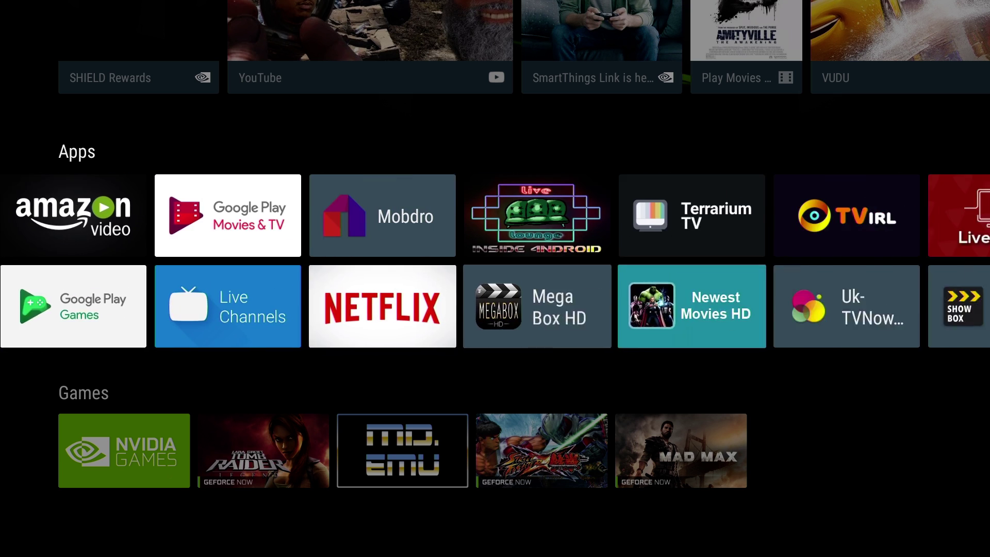
key("Right")
key("Right")
key("Right")
key("Right")
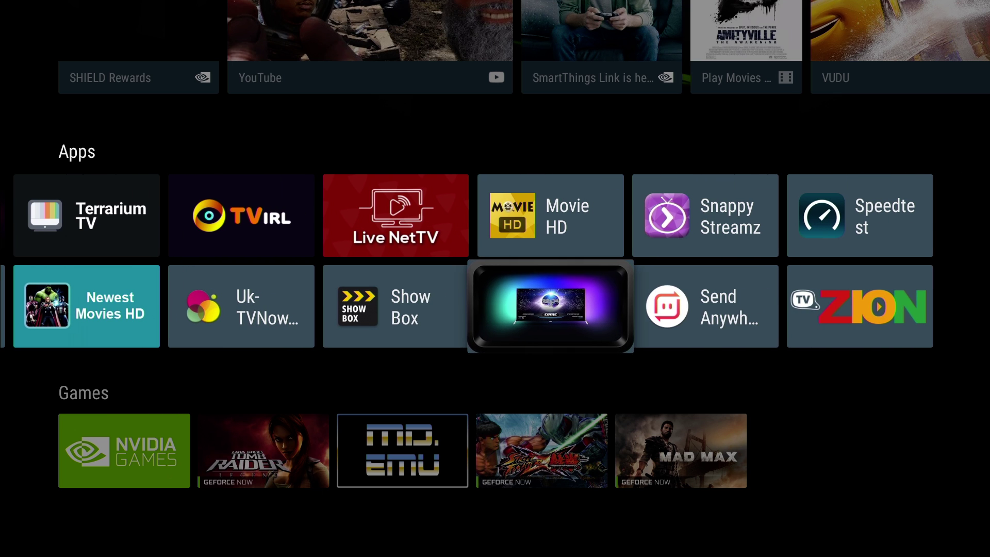
key("Up")
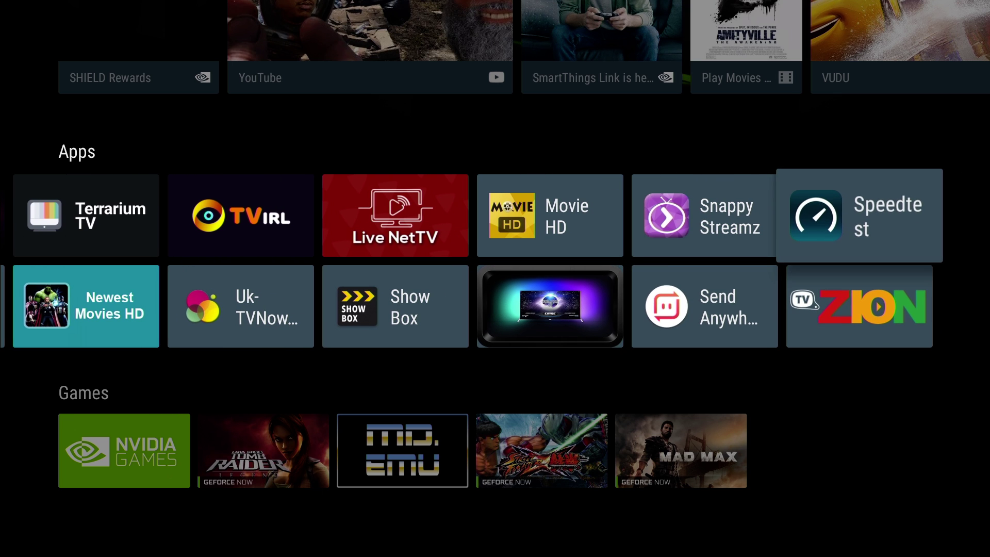
key("Left")
key("Left")
key("Left")
key("Left")
key("Left")
key("Left")
key("Left")
key("Left")
key("Left")
key("Left")
key("Left")
key("Left")
key("Left")
key("Left")
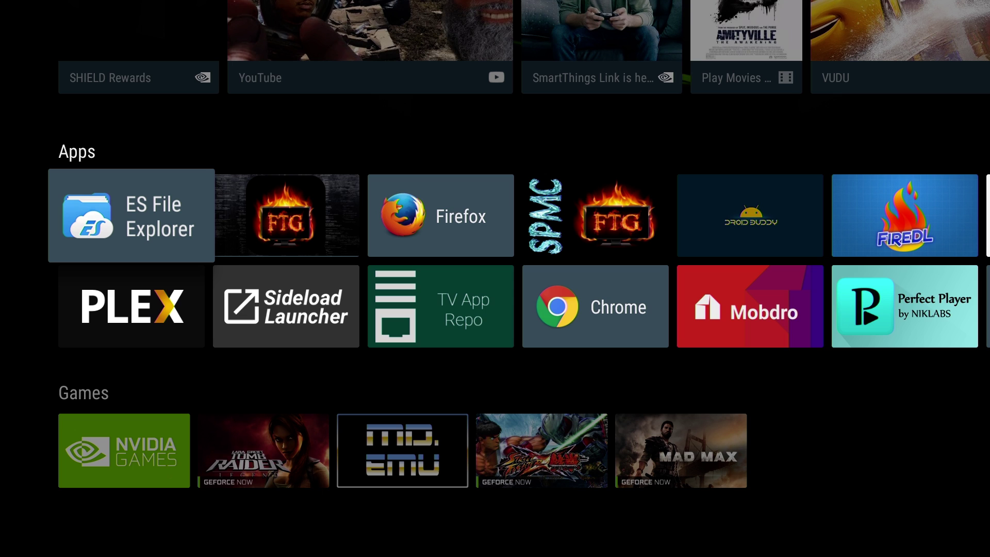
Look through the upper row of Apps towards Snappy Streamz and Speedtest and return to Firefox
key("Right")
key("Right")
key("Right")
key("Right")
key("Right")
key("Right")
key("Right")
key("Right")
key("Right")
key("Right")
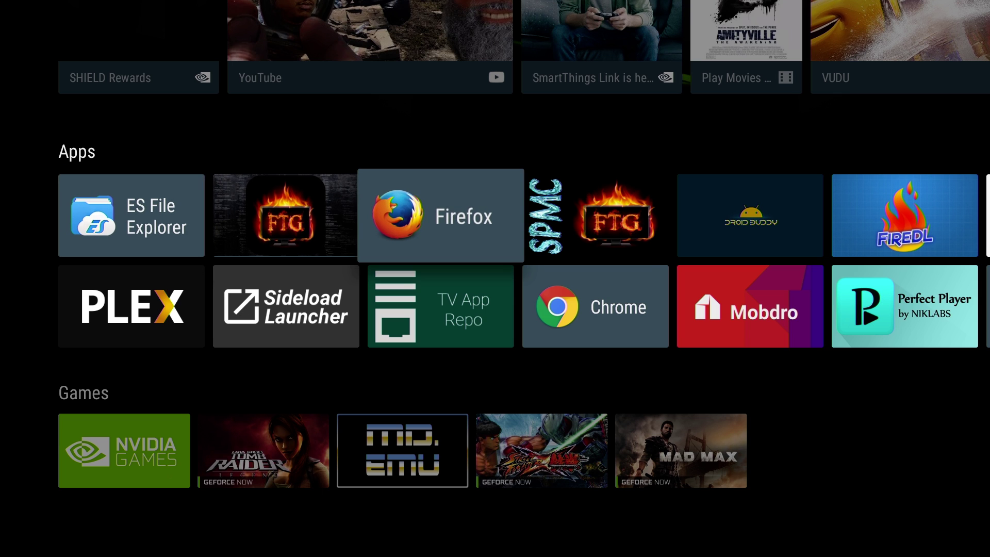
key("Left")
key("Left")
key("Left")
key("Left")
key("Left")
key("Left")
key("Left")
key("Left")
key("Left")
key("Left")
key("Left")
key("Left")
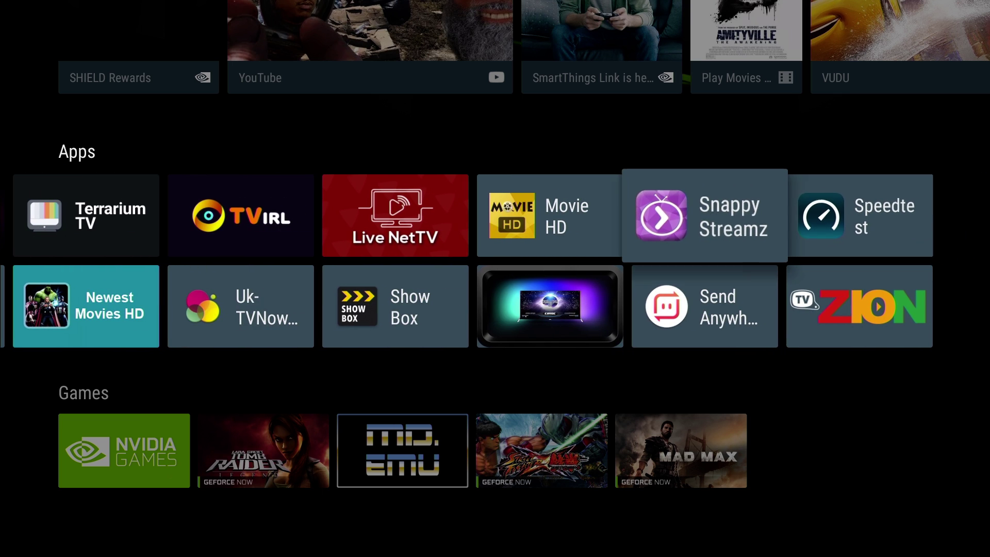
key("Left")
key("Left")
key("Left")
key("Left")
key("Left")
key("Left")
key("Left")
key("Left")
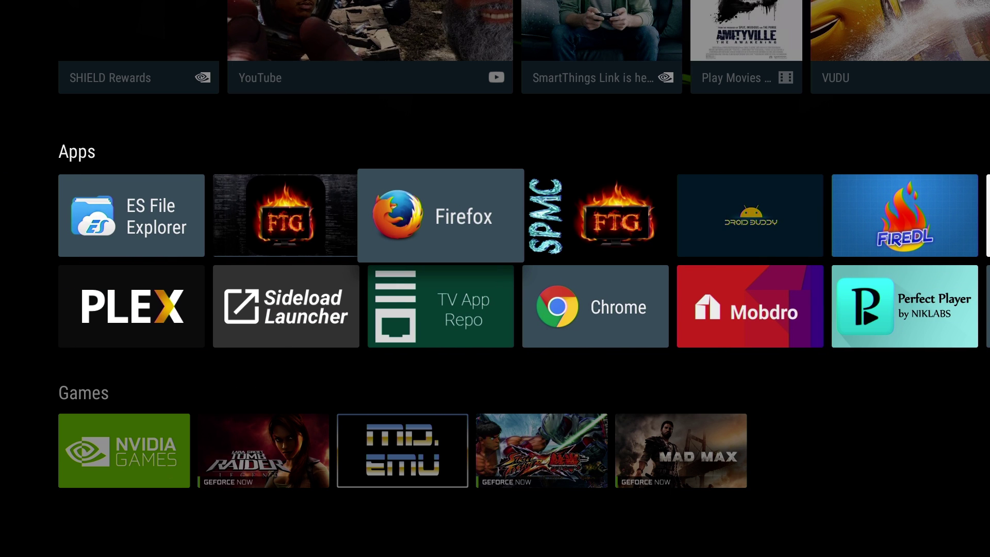
Switch to the Google Play Store and search it for "tv app repo"
key("Right")
key("Left")
key("Right")
key("Right")
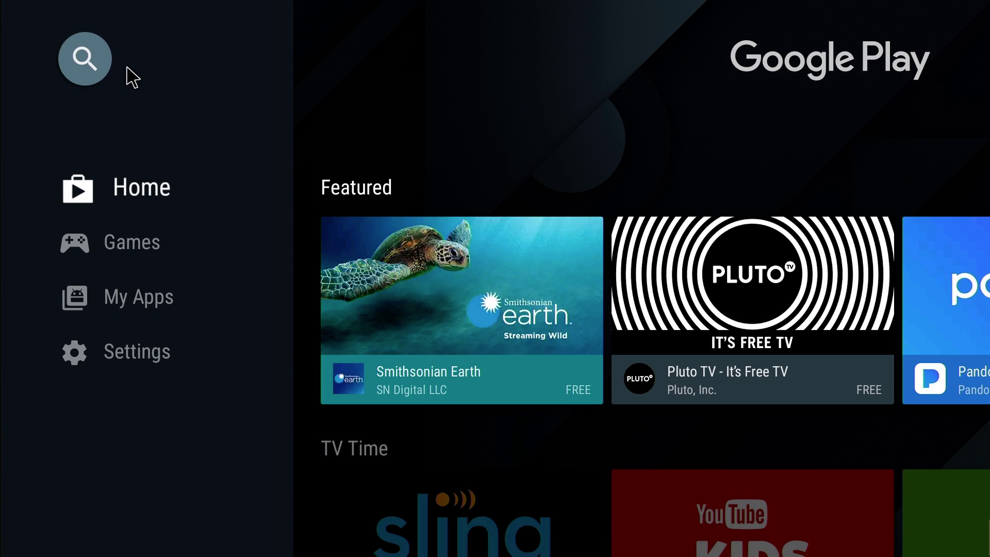
left_click(103, 65)
left_click(330, 52)
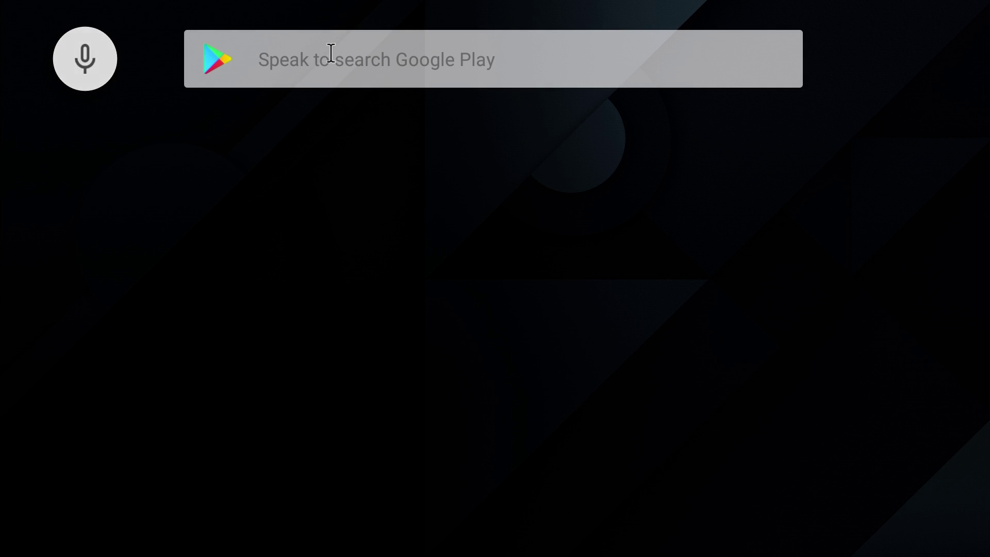
type("t")
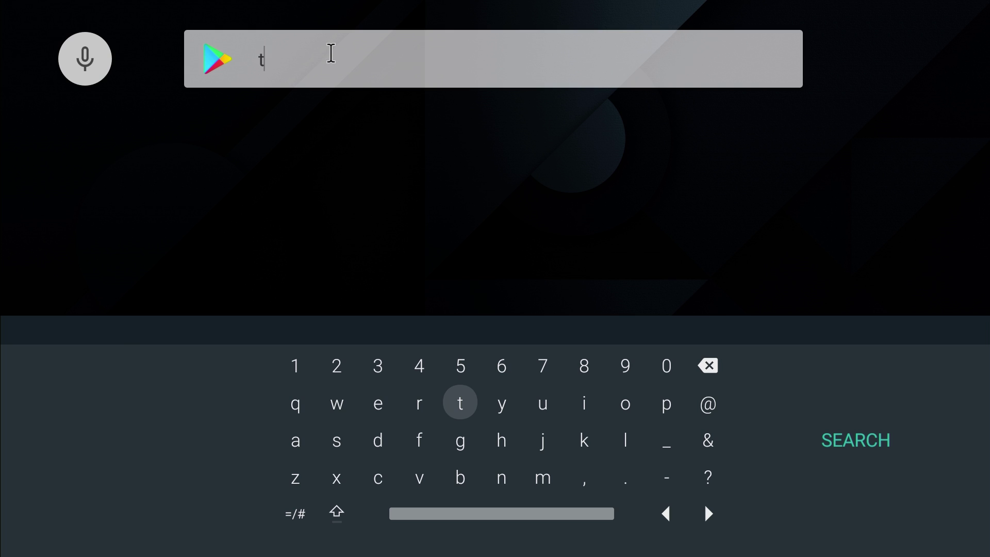
type("v app")
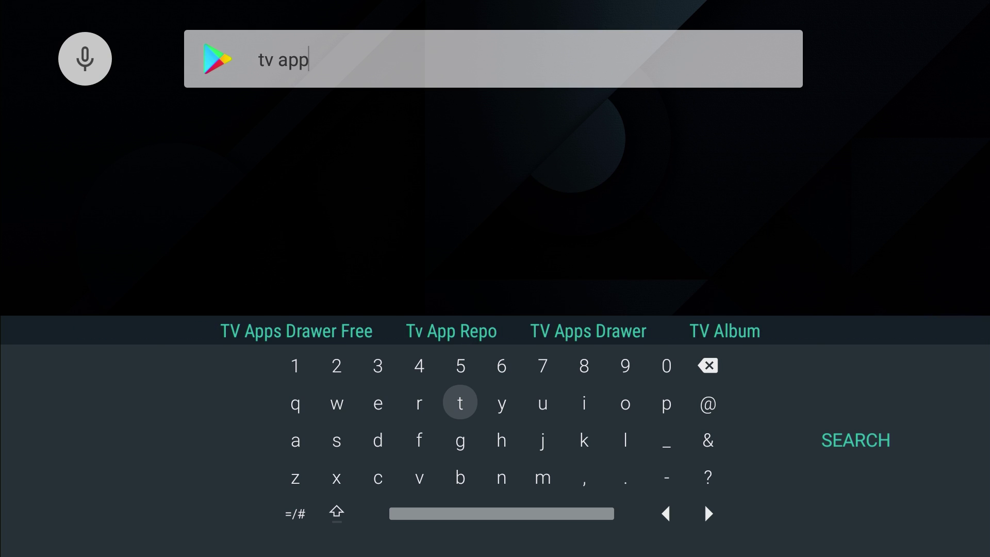
type(" repo")
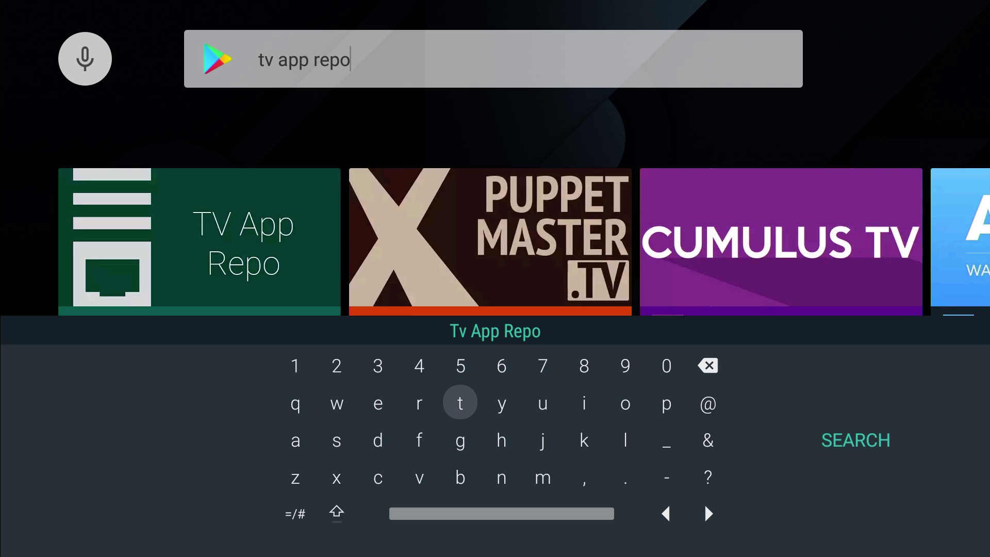
key("Escape")
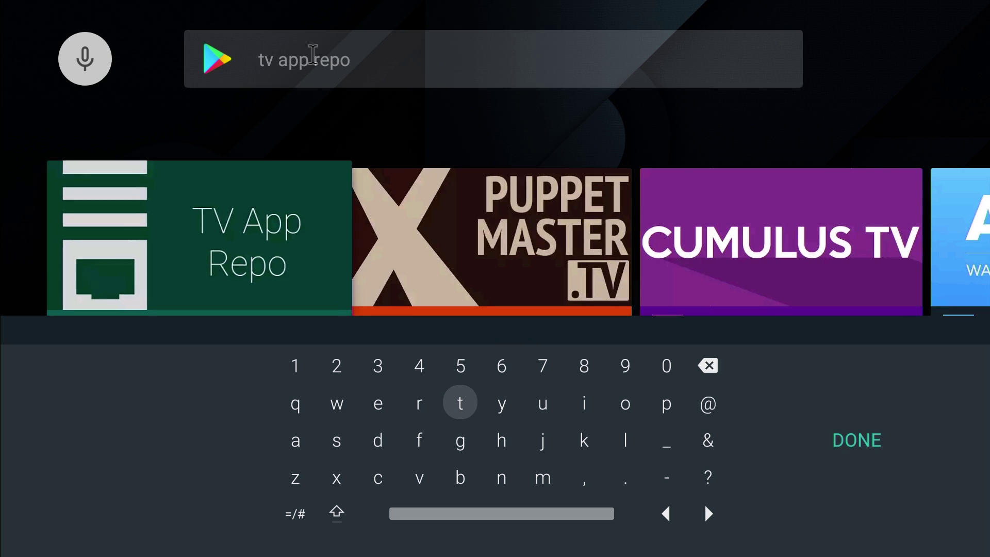
Update Tv App Repo from its store page and launch the app
left_click(252, 235)
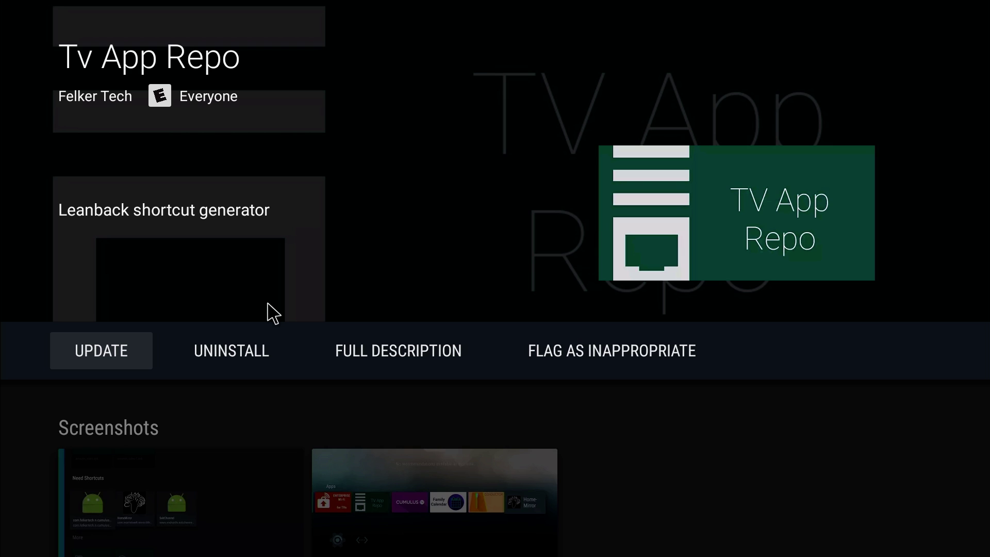
left_click(100, 361)
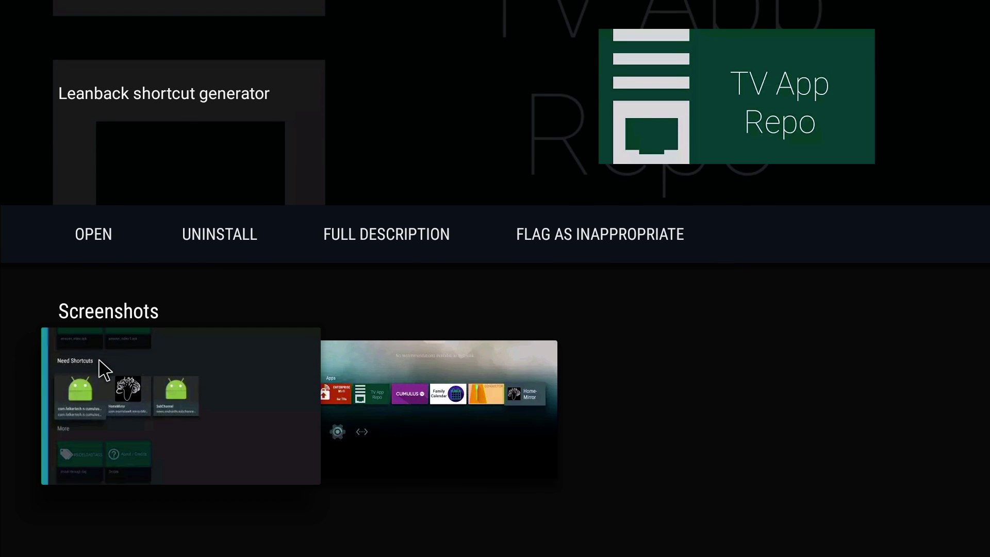
key("Up")
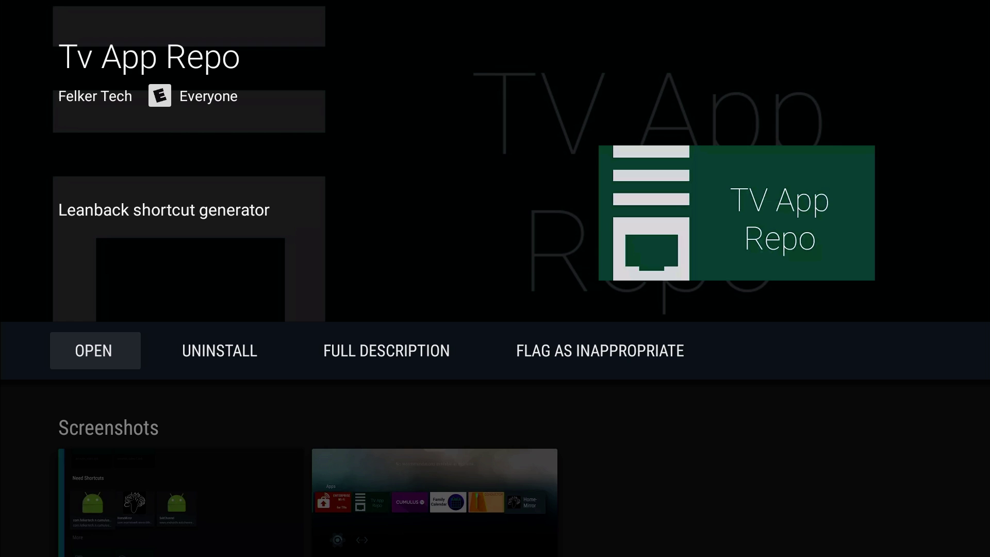
key("Return")
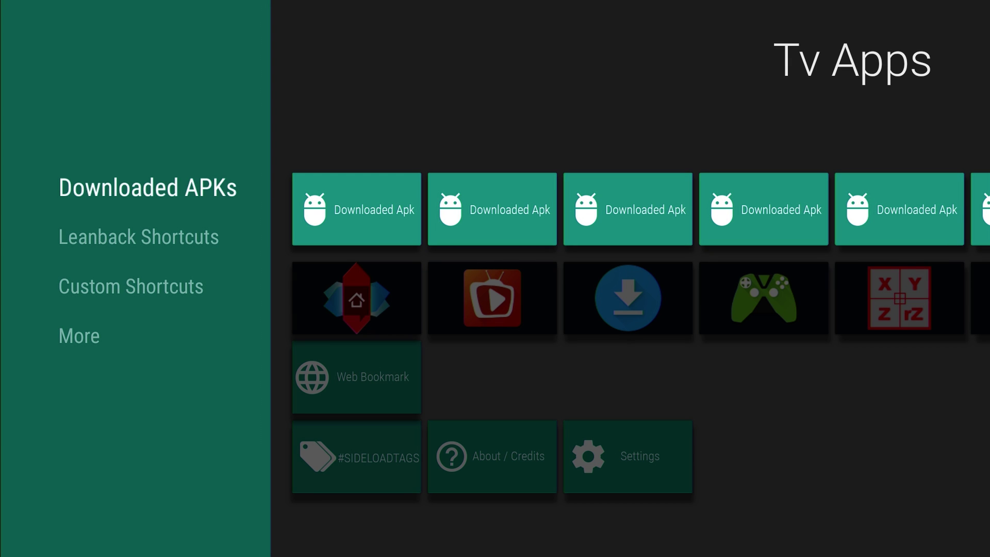
Look through the Downloaded APKs row past the FireMC package and return to the category list
key("Right")
key("Right")
key("Right")
key("Right")
key("Right")
key("Right")
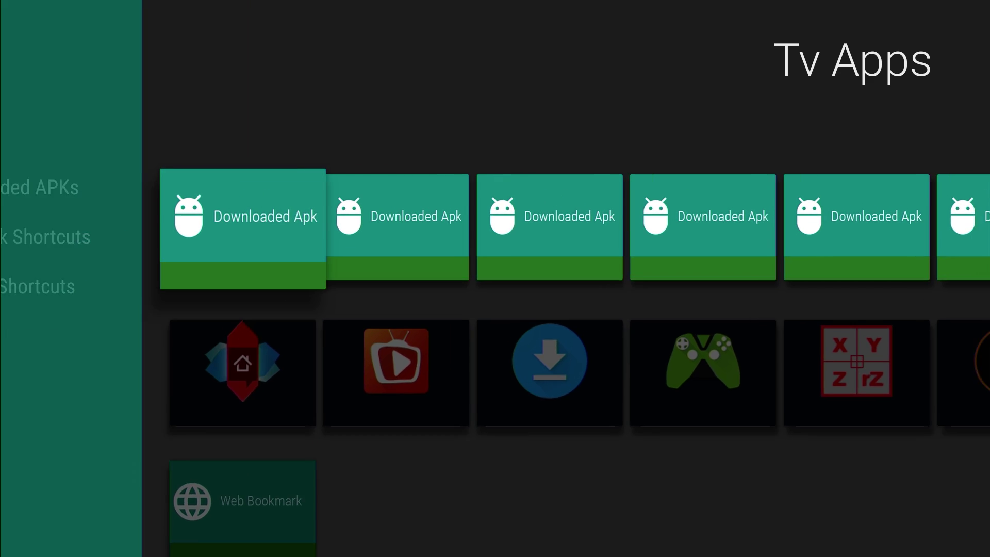
key("Right")
key("Right")
key("Right")
key("Right")
key("Right")
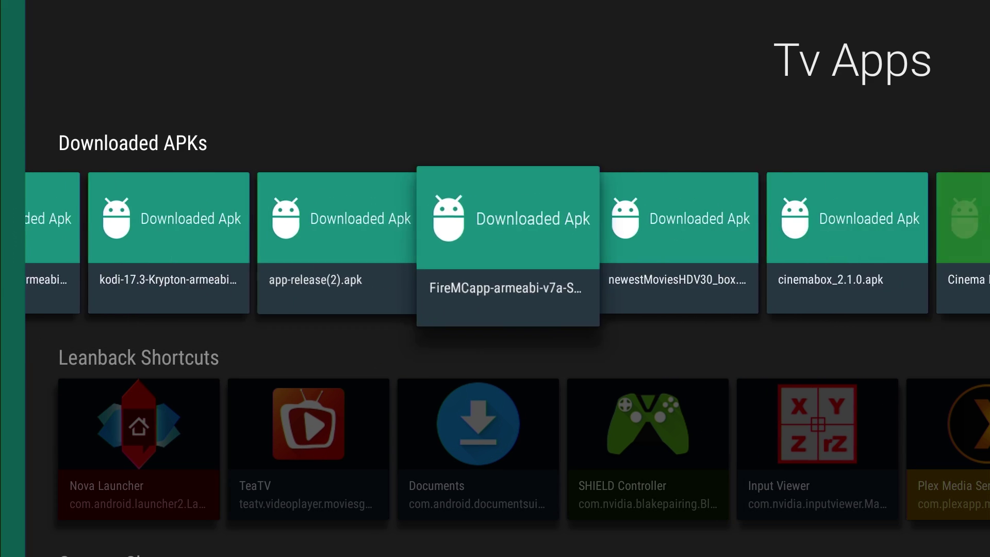
key("Left")
key("Left")
key("Left")
key("Left")
key("Left")
key("Left")
key("Left")
key("Left")
key("Left")
key("Left")
key("Left")
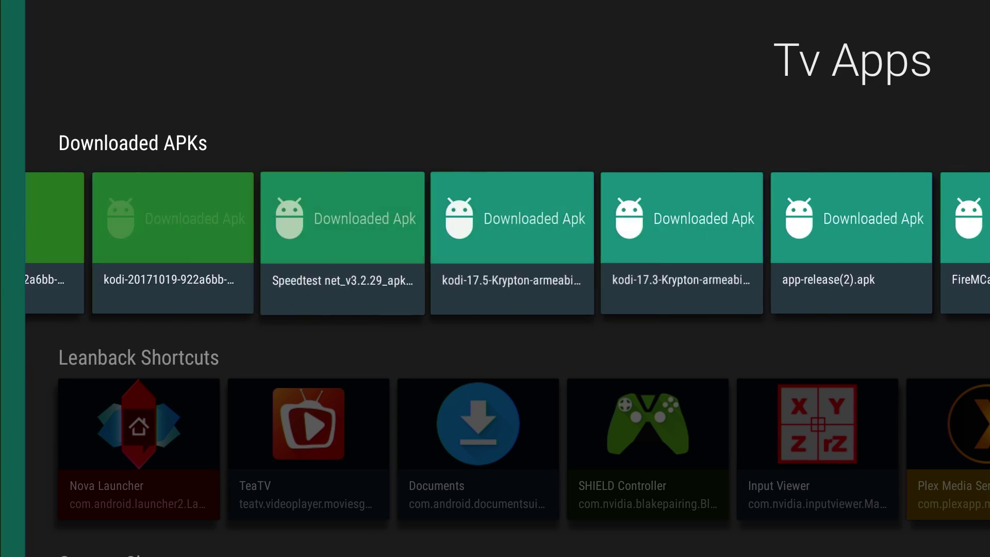
Review the Leanback Shortcuts, Custom Shortcuts and More categories, ending on Leanback Shortcuts
key("Down")
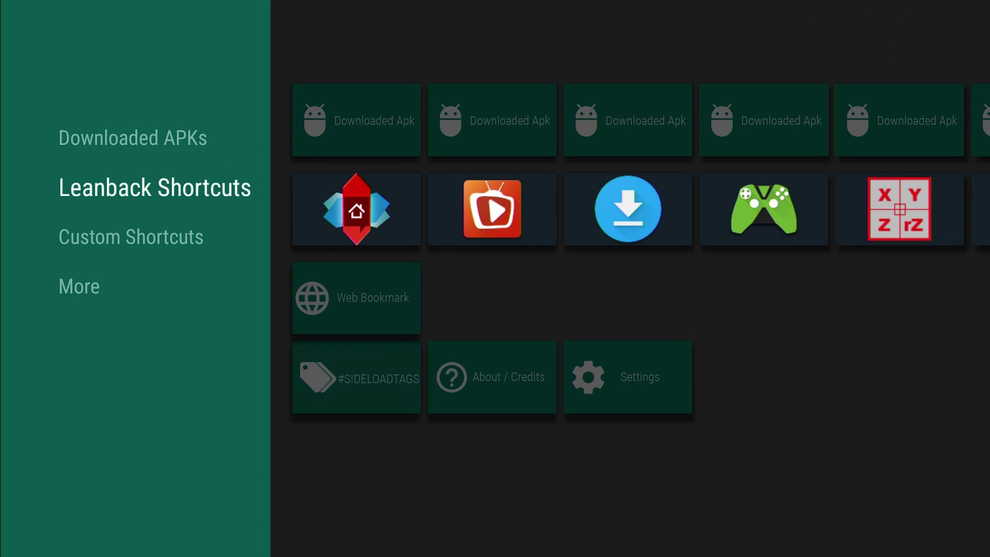
key("Down")
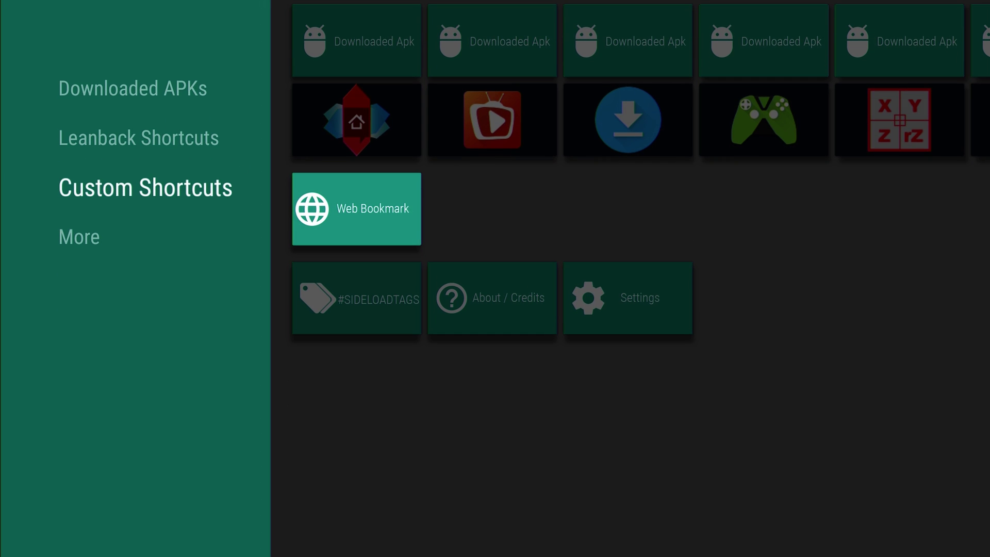
key("Down")
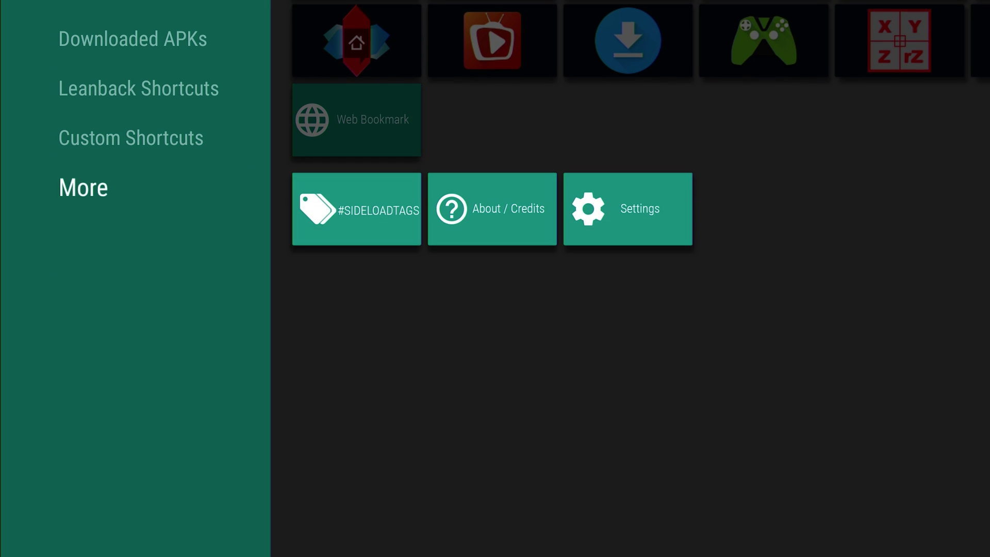
key("Up")
key("Up")
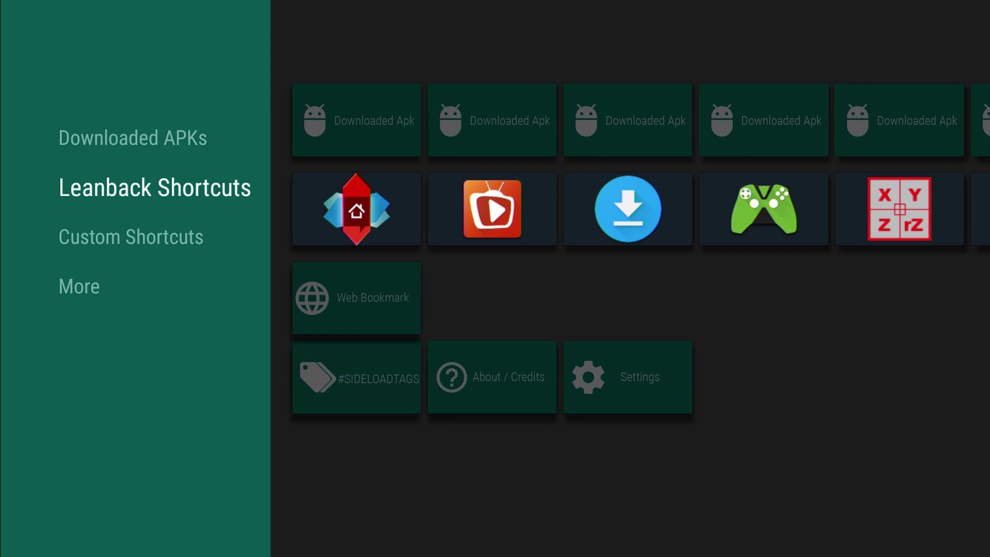
Look through the Leanback Shortcuts row to its last entry, Happy Chick, and step back to Show Box
key("Right")
key("Right")
key("Right")
key("Right")
key("Right")
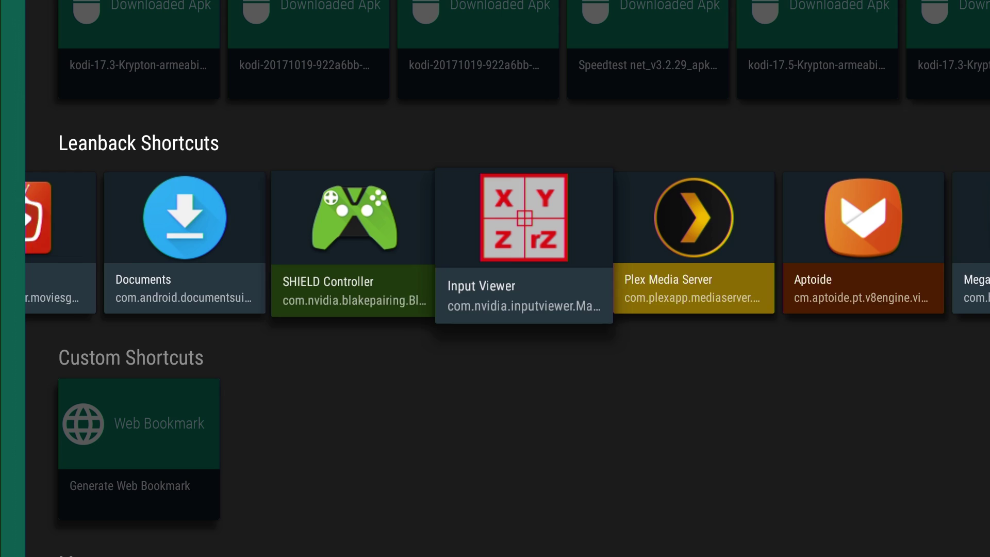
key("Right")
key("Right")
key("Right")
key("Right")
key("Right")
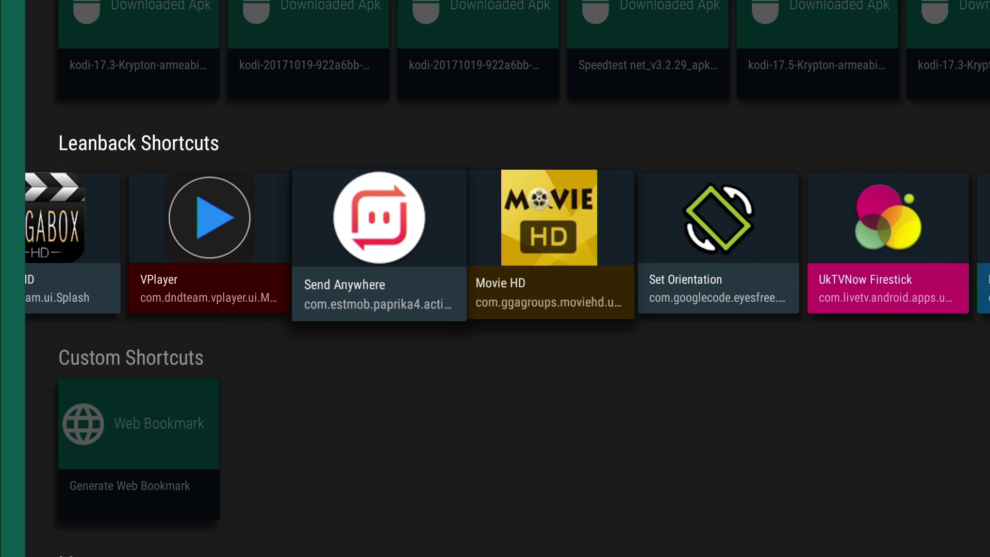
key("Right")
key("Right")
key("Right")
key("Right")
key("Right")
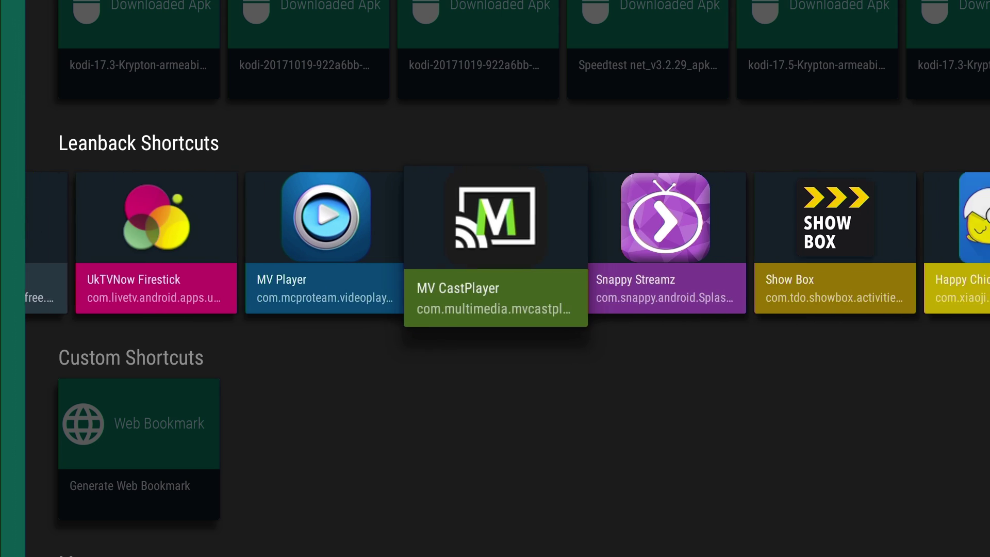
key("Right")
key("Right")
key("Right")
key("Left")
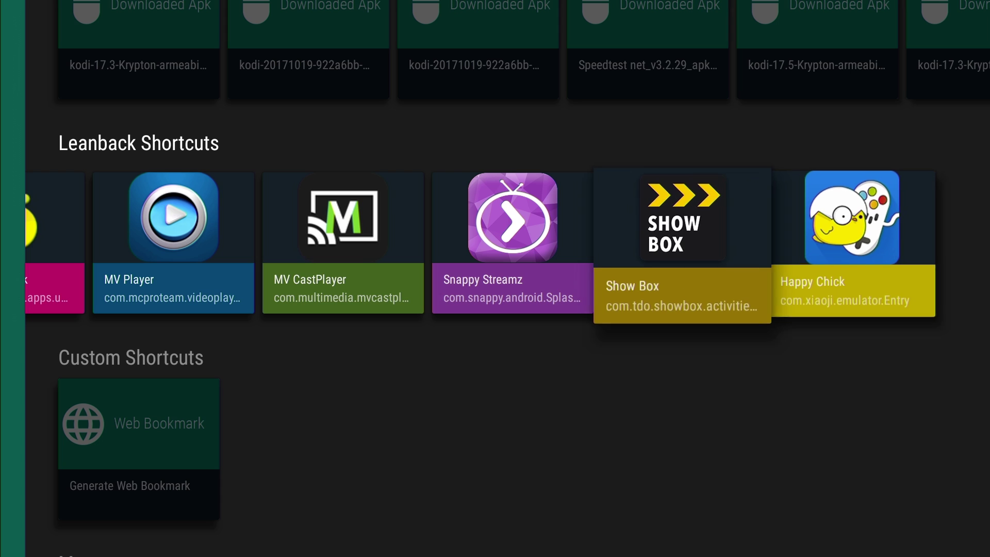
Open the launcher shortcut prompt for Aptoide in the Leanback Shortcuts row
key("Left")
key("Left")
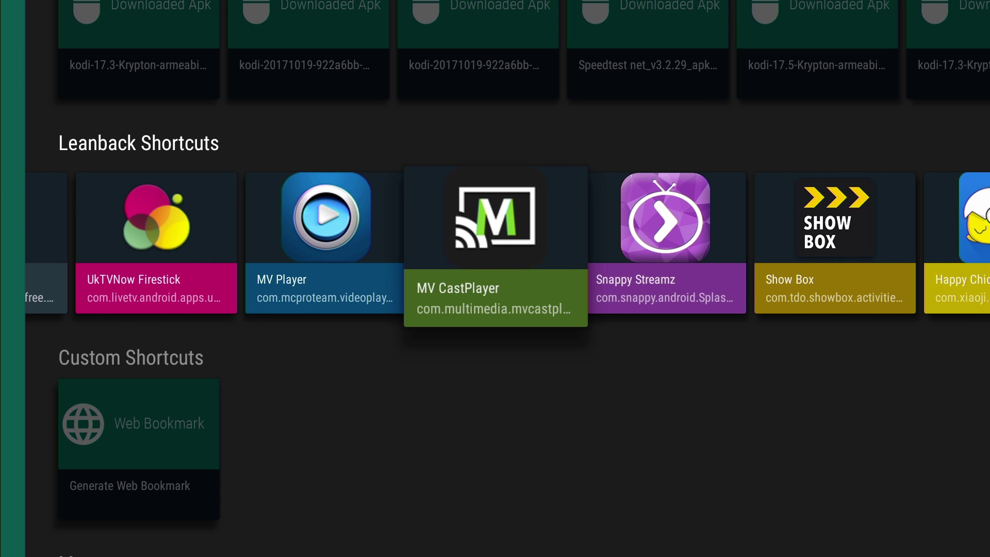
key("Left")
key("Left")
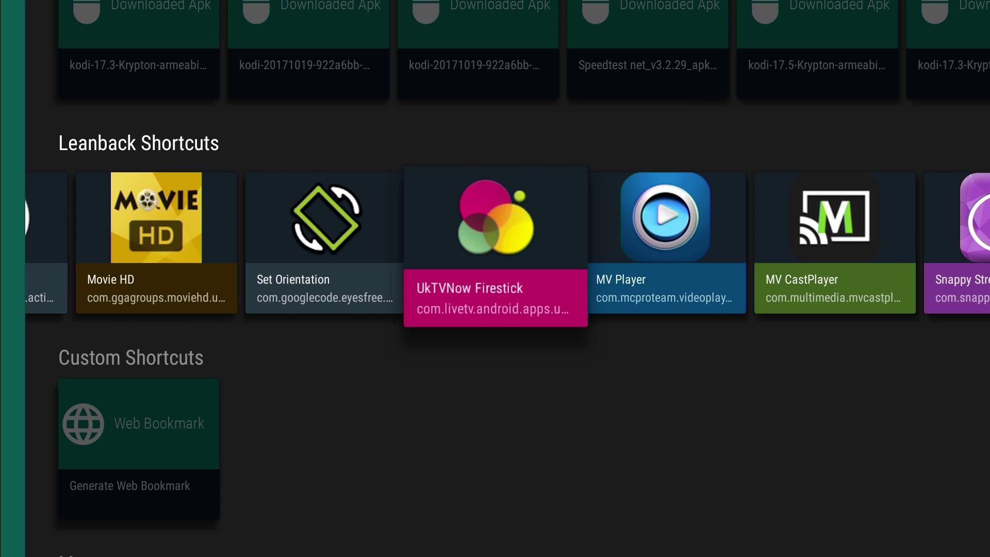
key("Left")
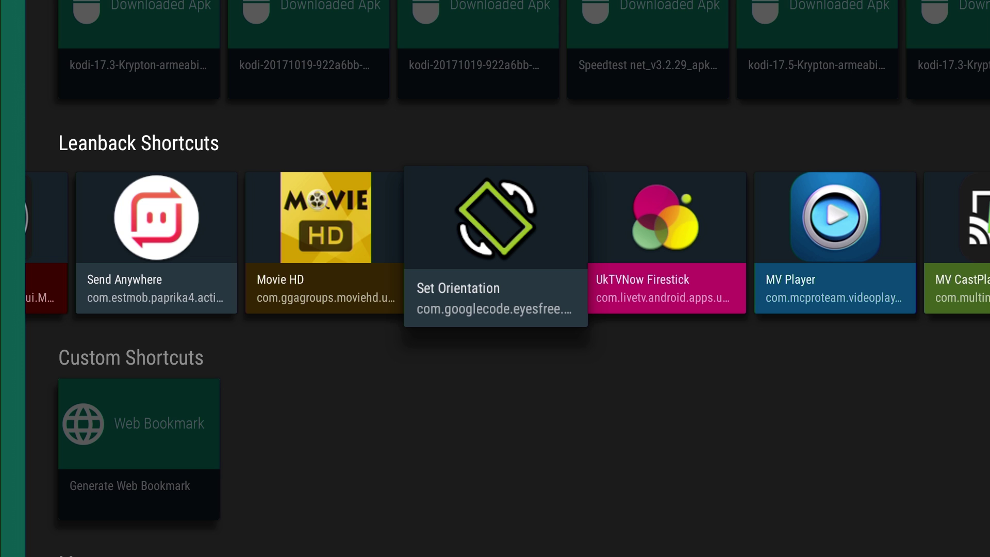
key("Left")
key("Left")
key("Left")
key("Left")
key("Left")
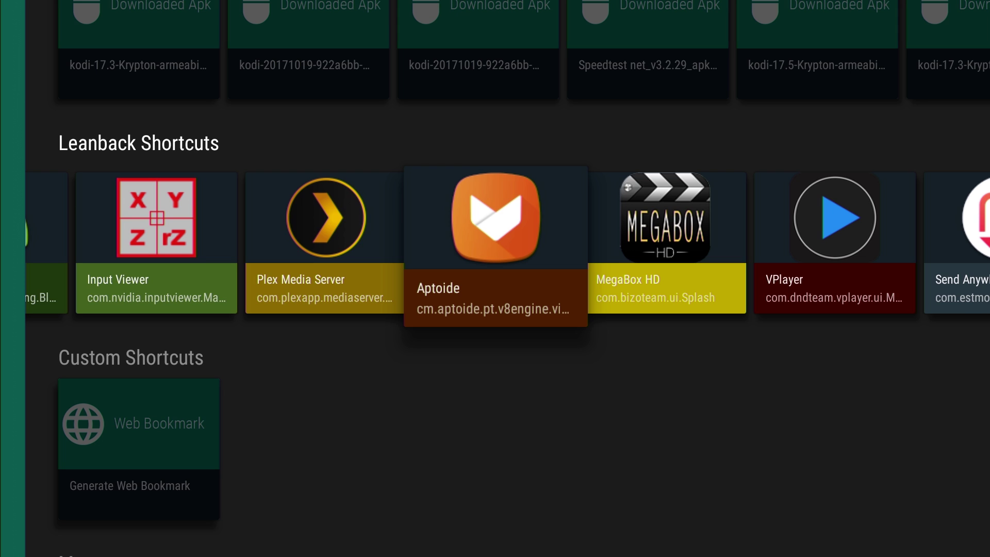
key("Return")
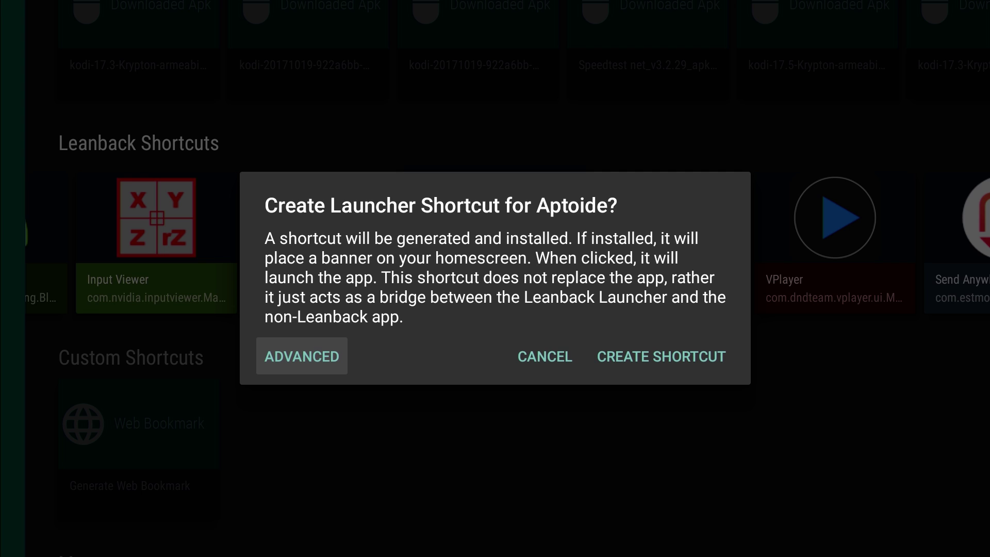
Review the choices for Aptoide's shortcut, open the advanced custom icon or banner options and close them
key("Right")
key("Right")
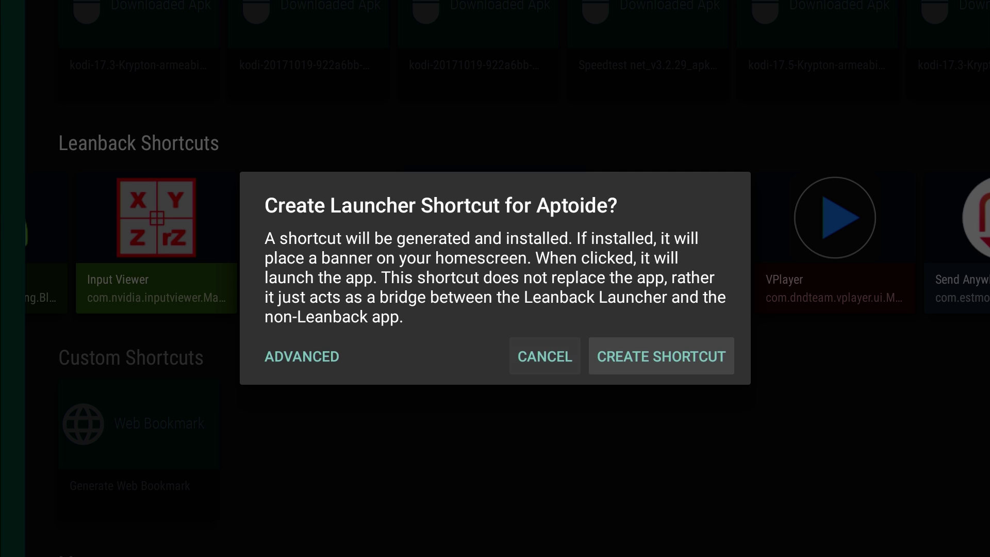
key("Left")
key("Left")
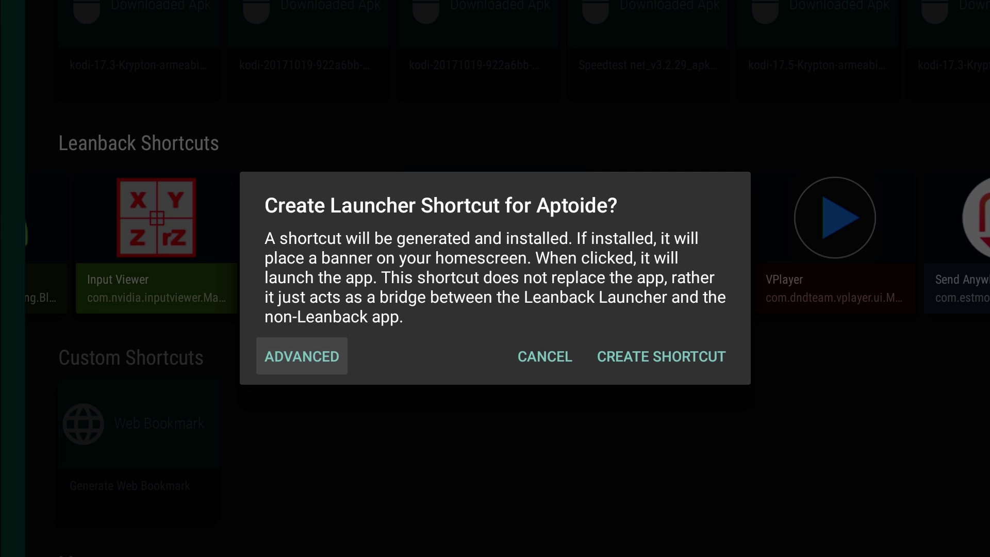
key("Return")
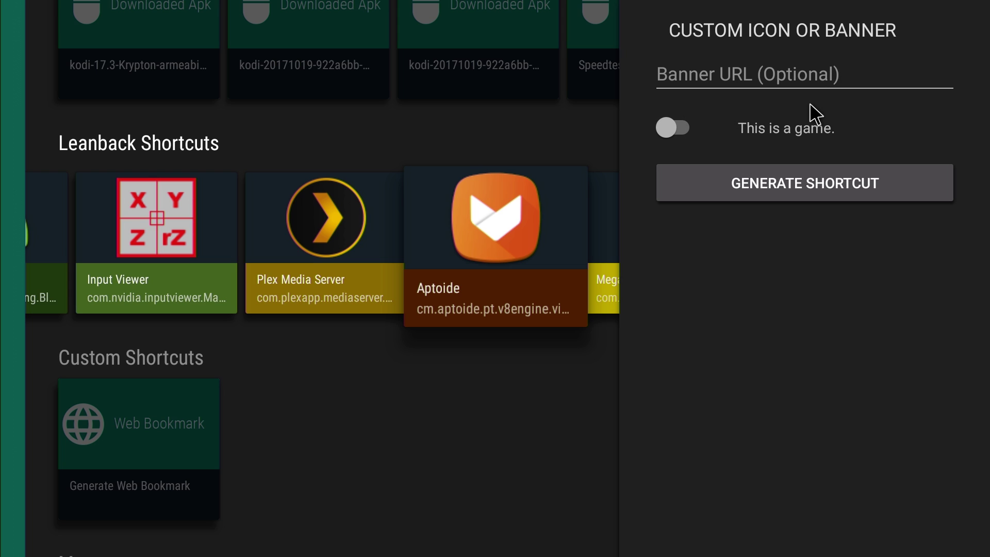
key("Escape")
Create a launcher shortcut for Aptoide from the Leanback Shortcuts row and finish its installation
key("Right")
key("Right")
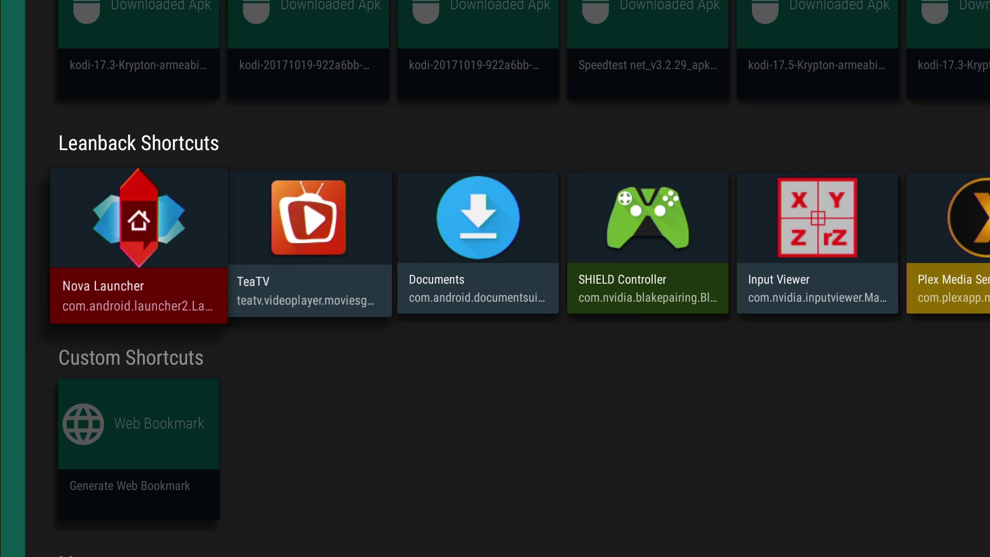
key("Right")
key("Right")
key("Right")
key("Right")
key("Return")
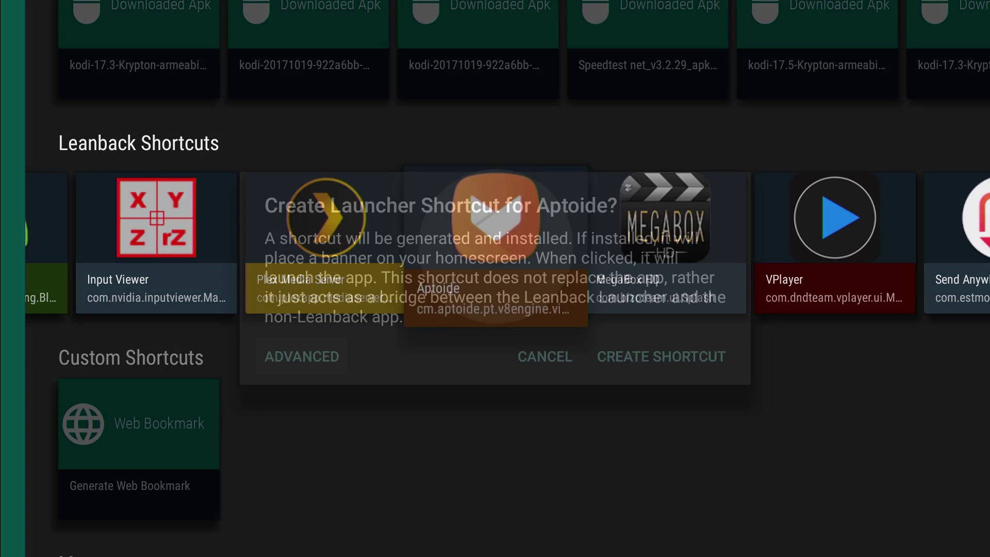
key("Right")
key("Right")
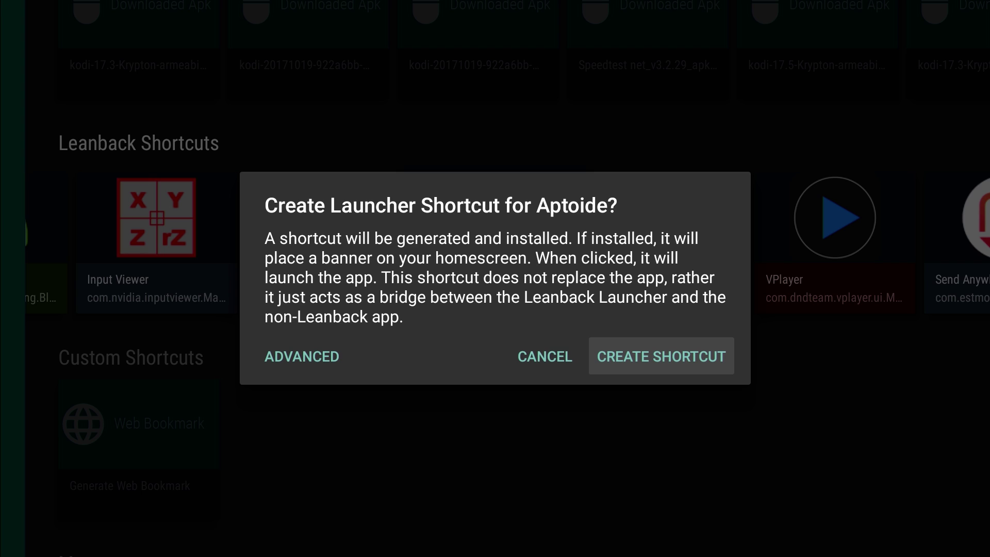
key("Return")
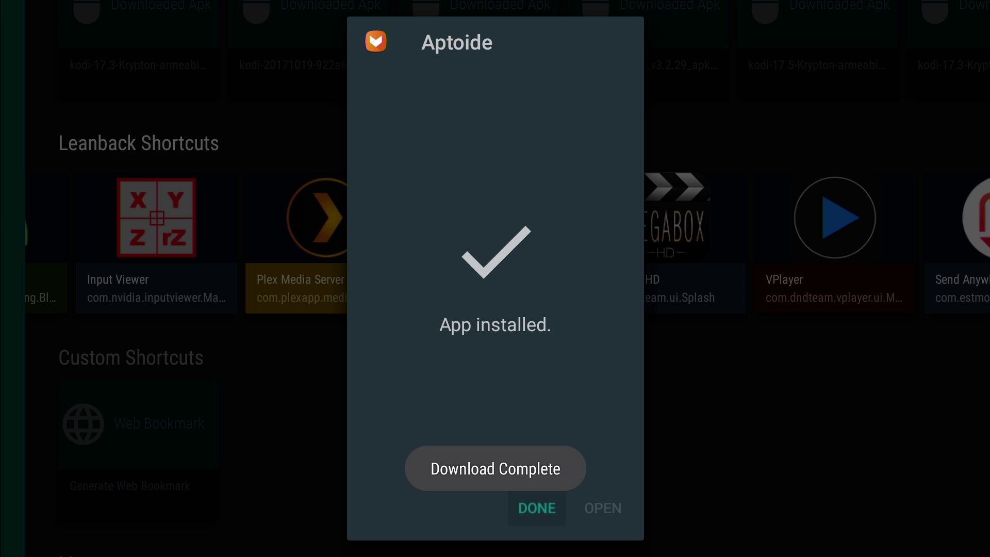
key("Return")
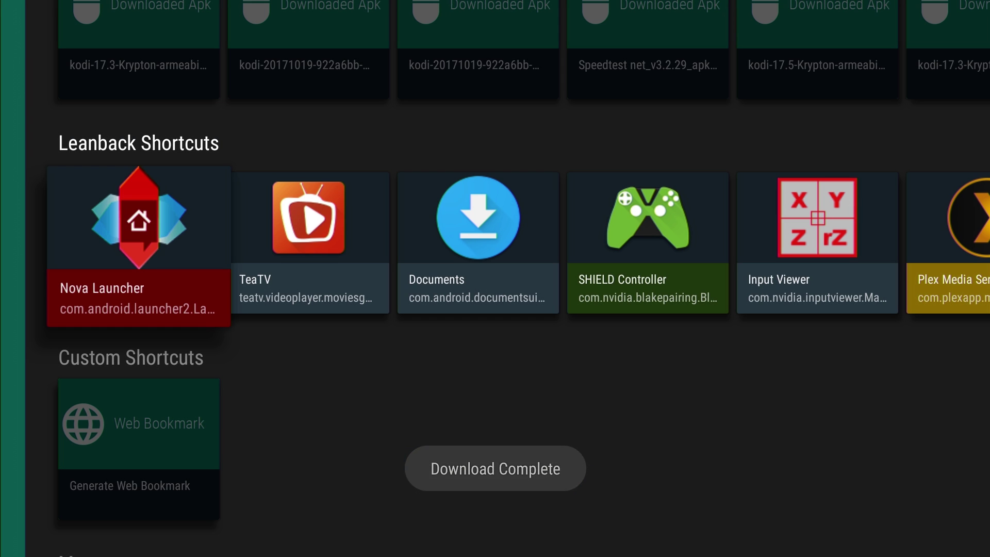
Return to the home screen and look through the Apps row to its end for the Aptoide shortcut
key("Escape")
key("Down")
key("Down")
key("Down")
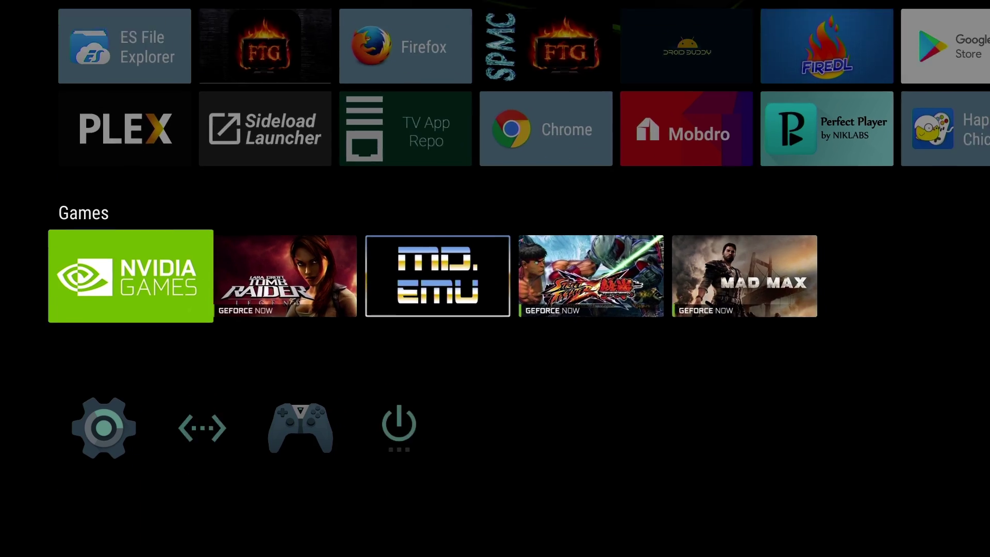
key("Up")
key("Right")
key("Right")
key("Right")
key("Right")
key("Right")
key("Right")
key("Right")
key("Right")
key("Right")
key("Right")
key("Right")
key("Right")
key("Right")
key("Right")
key("Right")
key("Right")
key("Right")
key("Right")
key("Right")
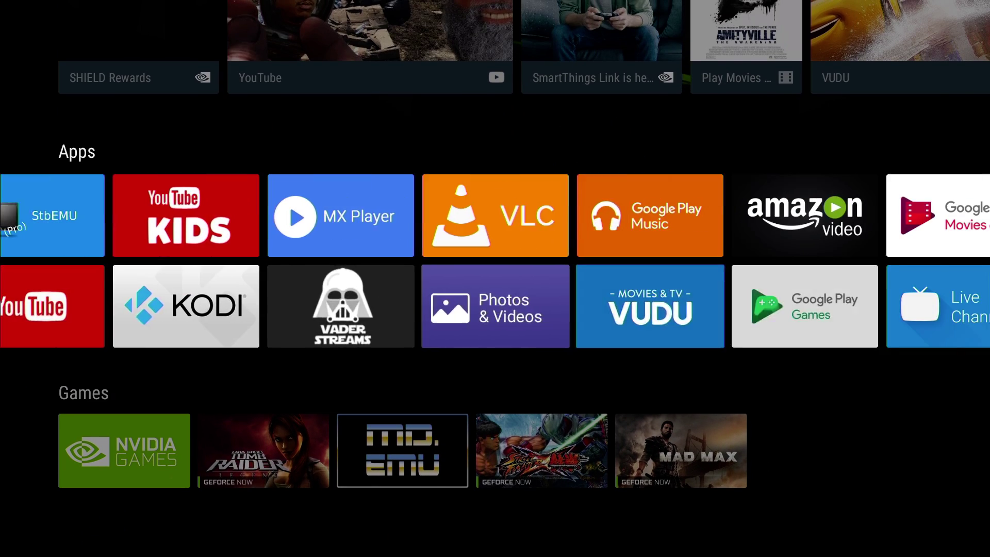
key("Up")
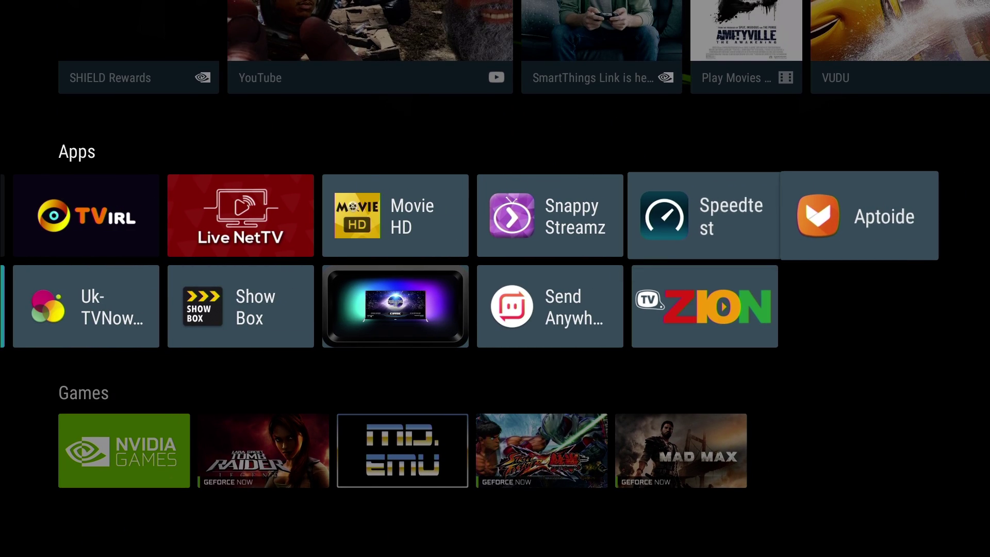
key("Right")
Go back to the start of the Apps row and launch TV App Repo
key("Left")
key("Left")
key("Left")
key("Left")
key("Left")
key("Left")
key("Left")
key("Left")
key("Left")
key("Left")
key("Left")
key("Left")
key("Left")
key("Left")
key("Left")
key("Left")
key("Left")
key("Left")
key("Left")
key("Left")
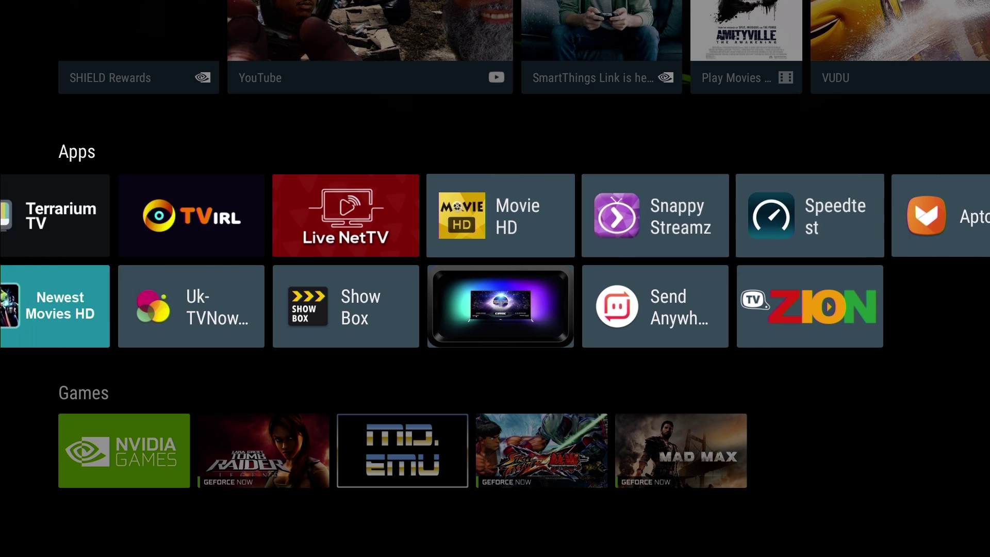
key("Right")
key("Right")
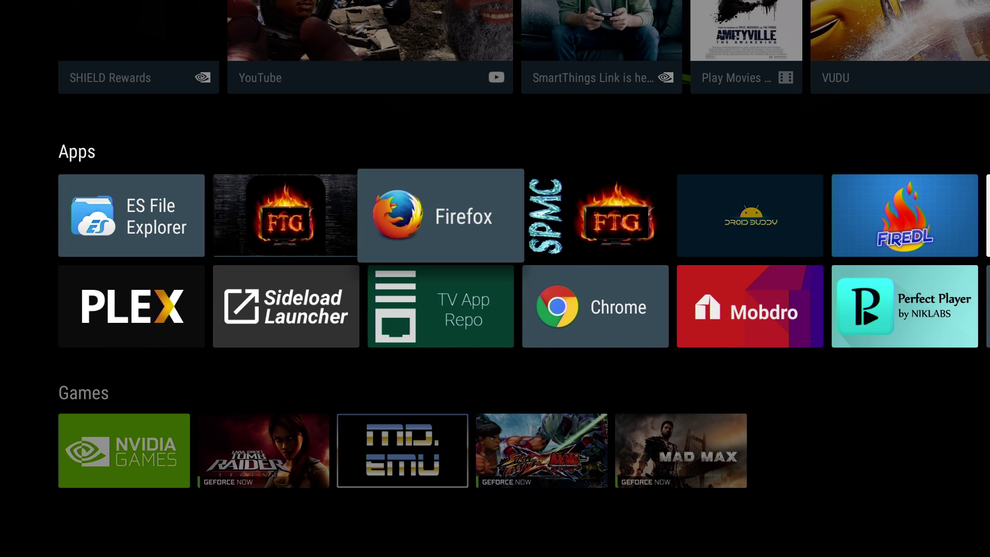
key("Down")
key("Return")
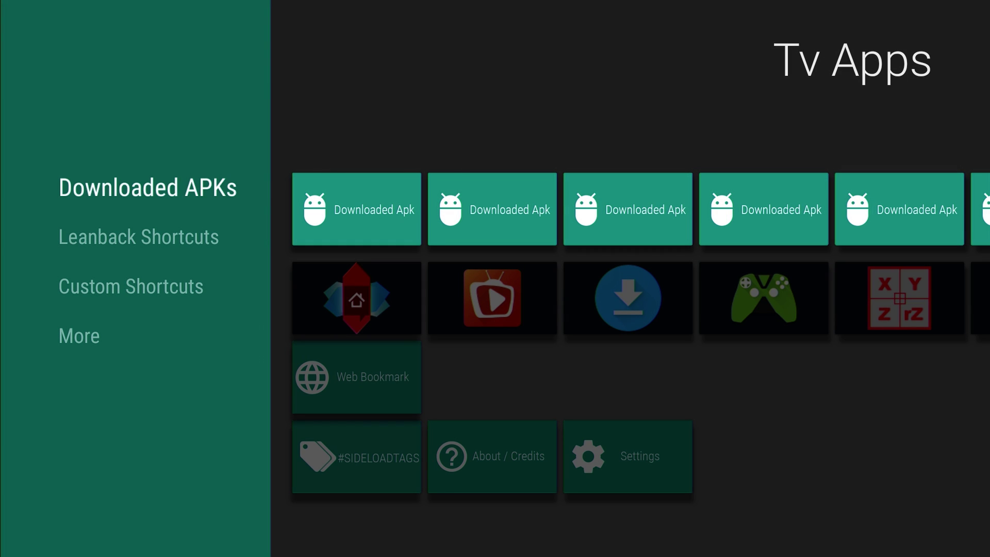
Open the advanced shortcut options for Happy Chick at the end of the Leanback Shortcuts row
key("Right")
key("Down")
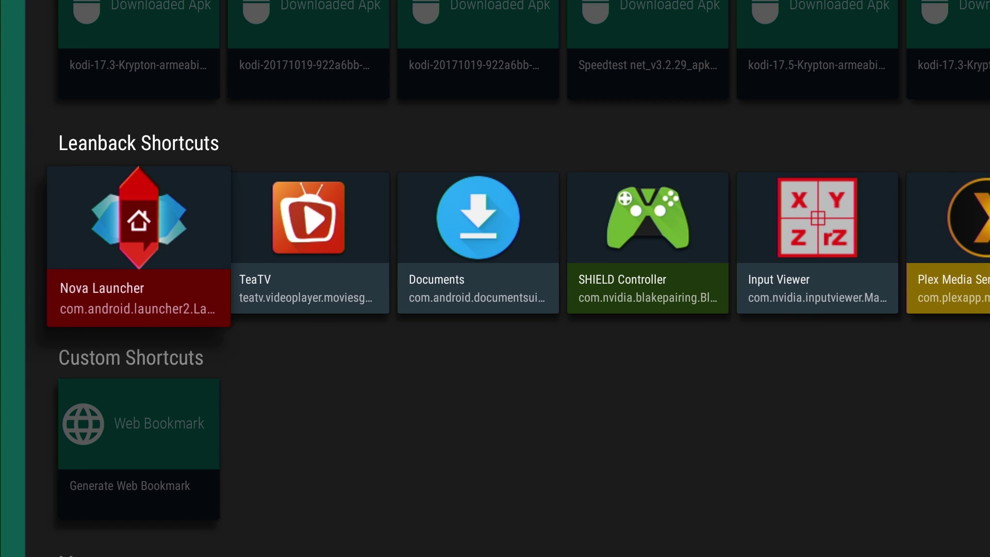
key("Right")
key("Right")
key("Right")
key("Right")
key("Right")
key("Right")
key("Right")
key("Right")
key("Right")
key("Right")
key("Right")
key("Right")
key("Right")
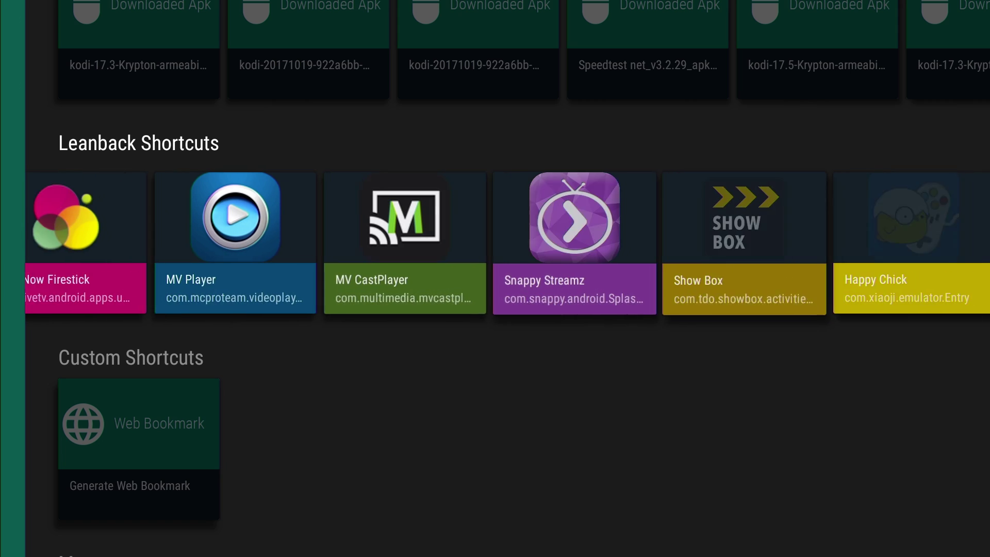
key("Return")
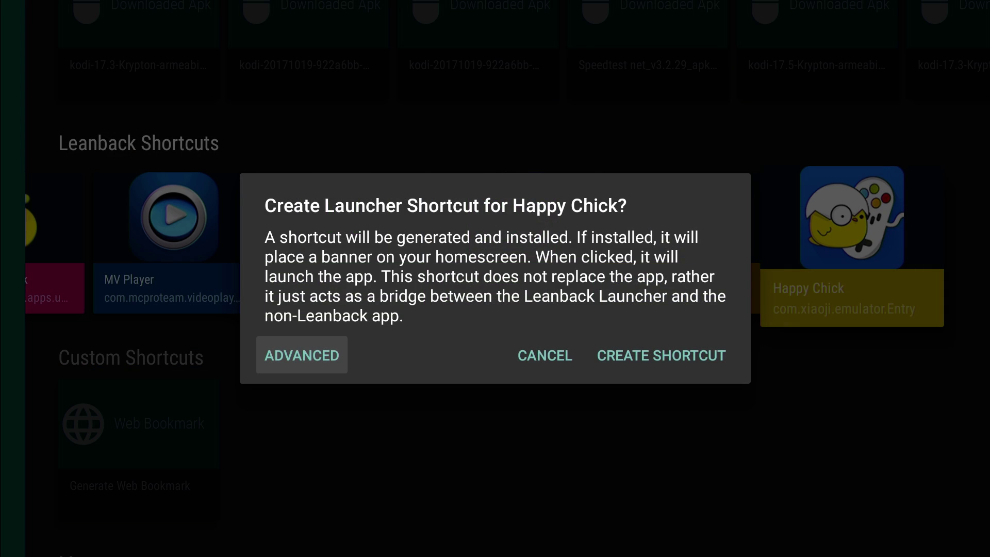
key("Return")
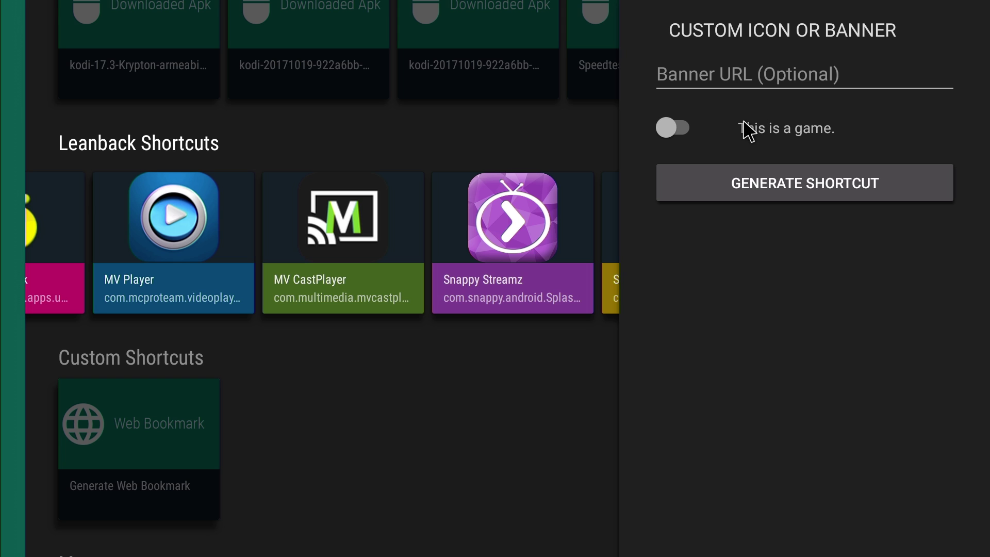
Mark Happy Chick as a game, generate its shortcut and finish the installation
left_click(671, 128)
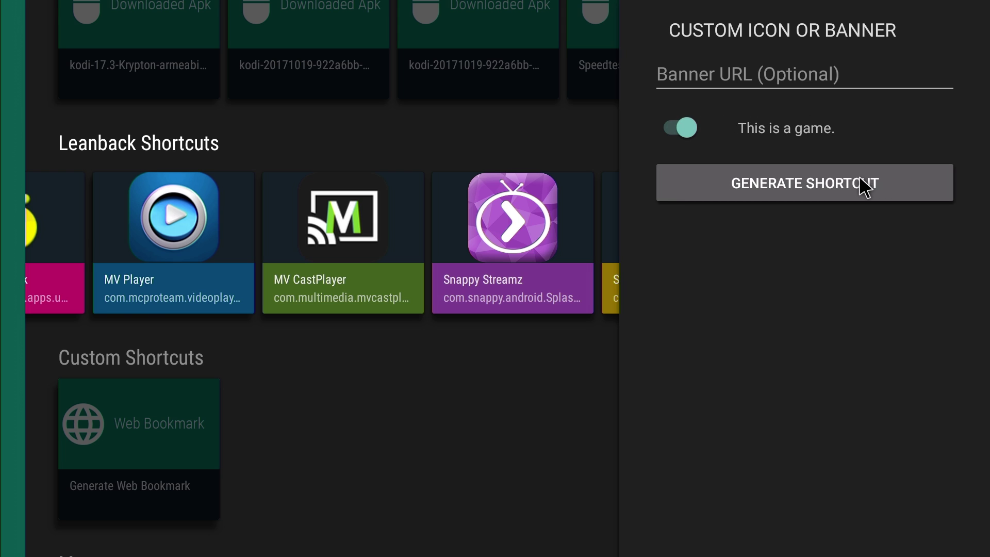
left_click(828, 183)
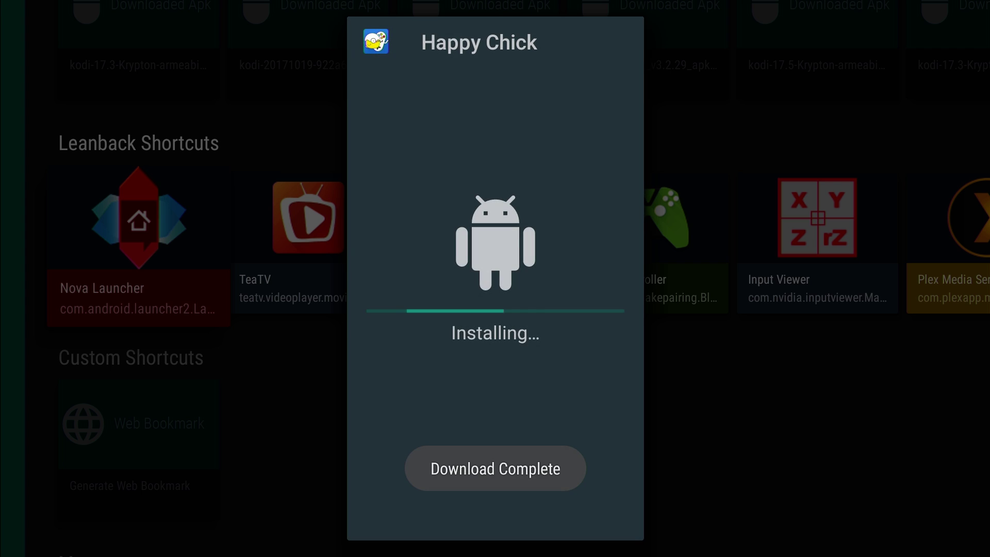
key("Return")
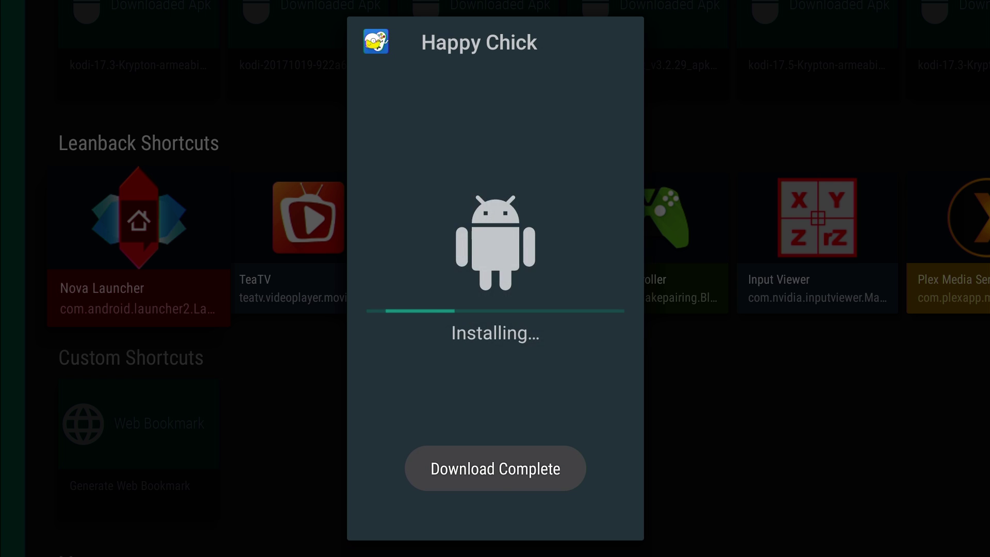
key("Return")
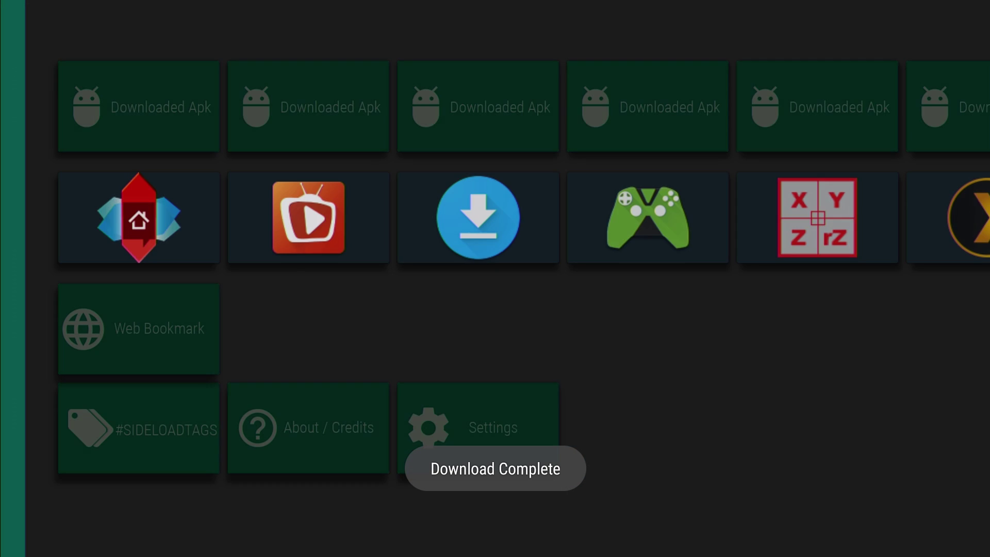
Return to the home screen and look through the Games row to the Happy Chick shortcut
key("Left")
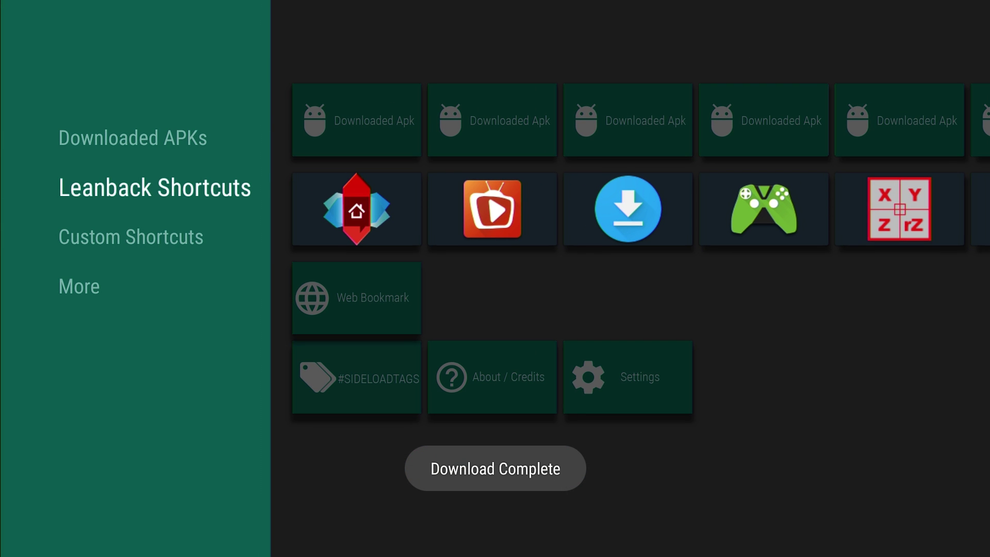
key("Escape")
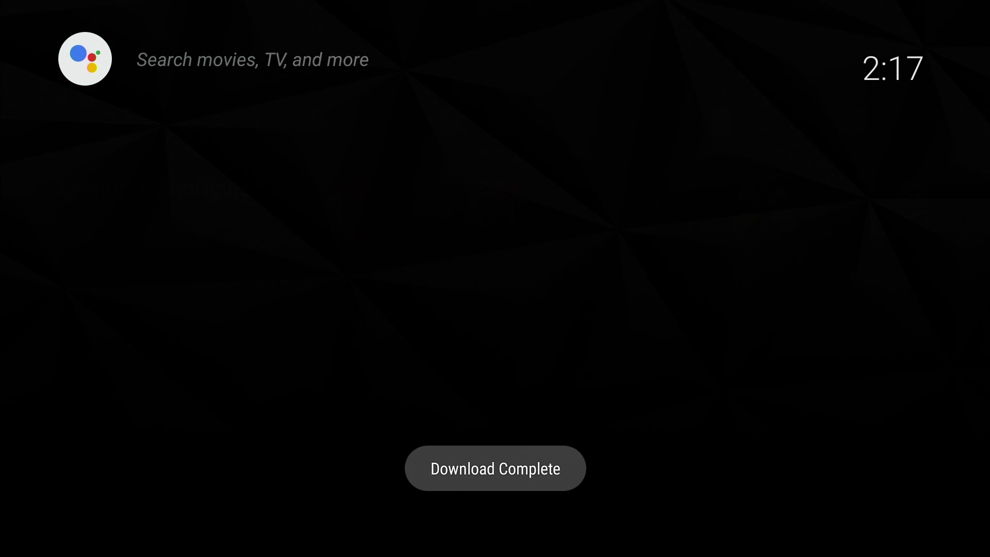
key("Down")
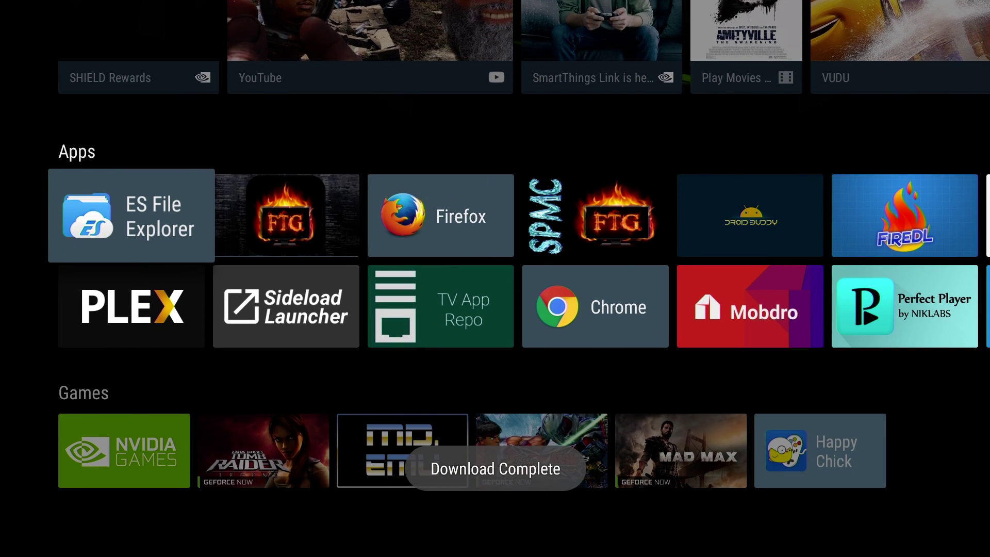
key("Down")
key("Down")
key("Down")
key("Up")
key("Right")
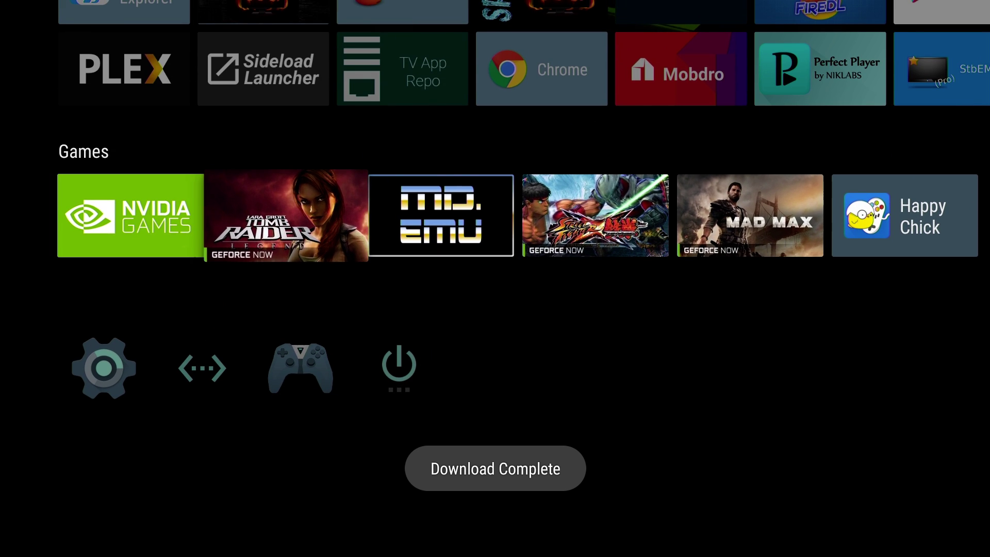
key("Right")
key("Right")
key("Right")
key("Right")
Look through the Apps row to the Aptoide shortcut at its end
key("Up")
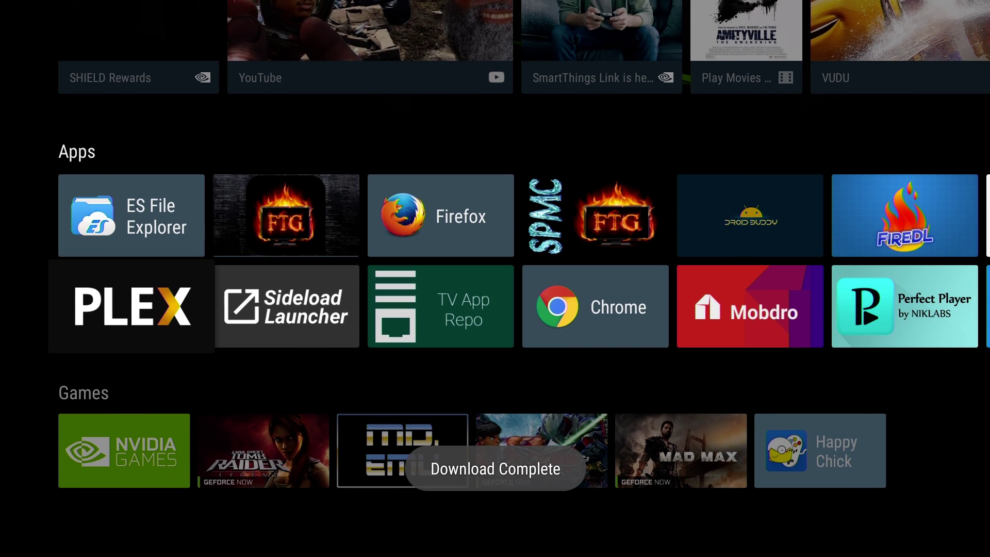
key("Right")
key("Right")
key("Right")
key("Right")
key("Right")
key("Right")
key("Right")
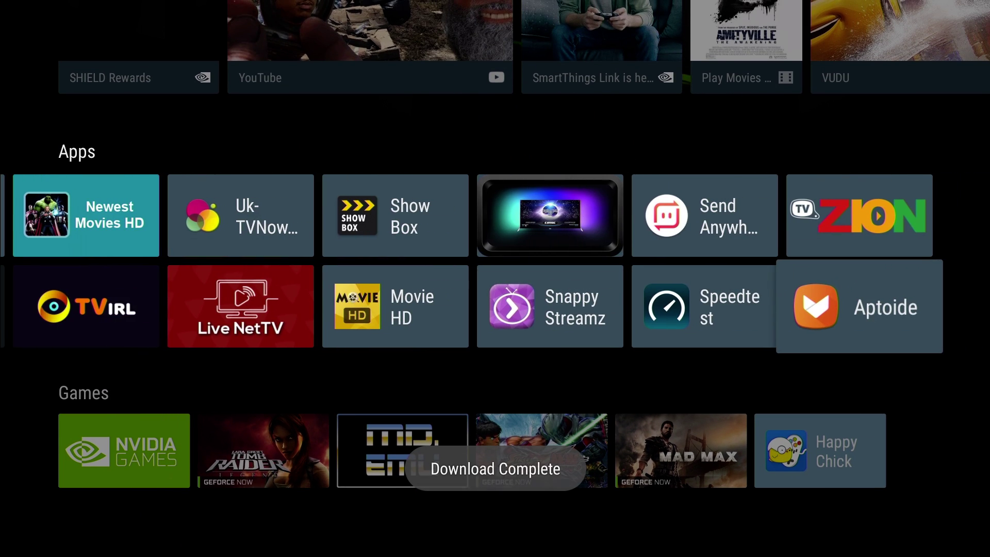
Return to TV App Repo in the Apps row and launch it again
key("Left")
key("Left")
key("Left")
key("Left")
key("Left")
key("Left")
key("Left")
key("Left")
key("Left")
key("Left")
key("Left")
key("Left")
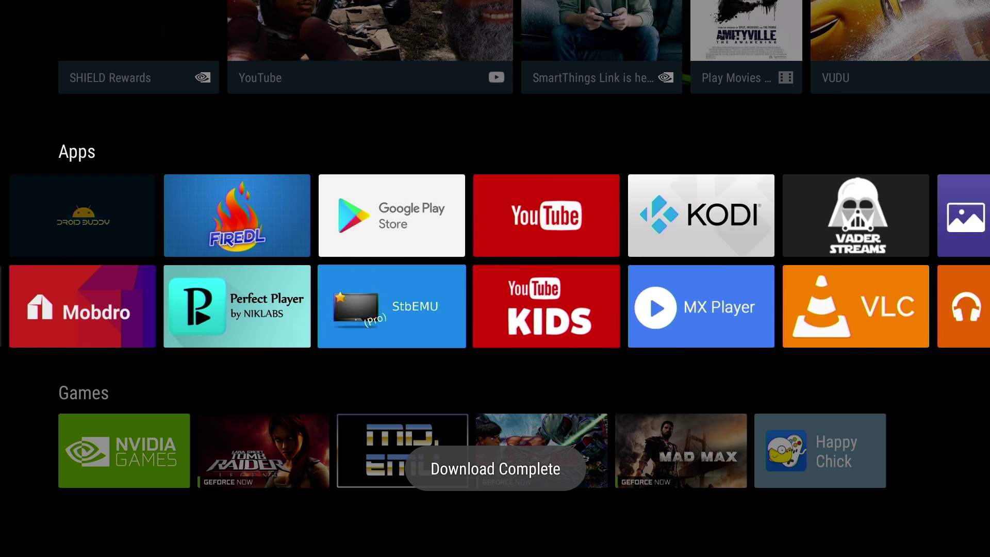
key("Right")
key("Right")
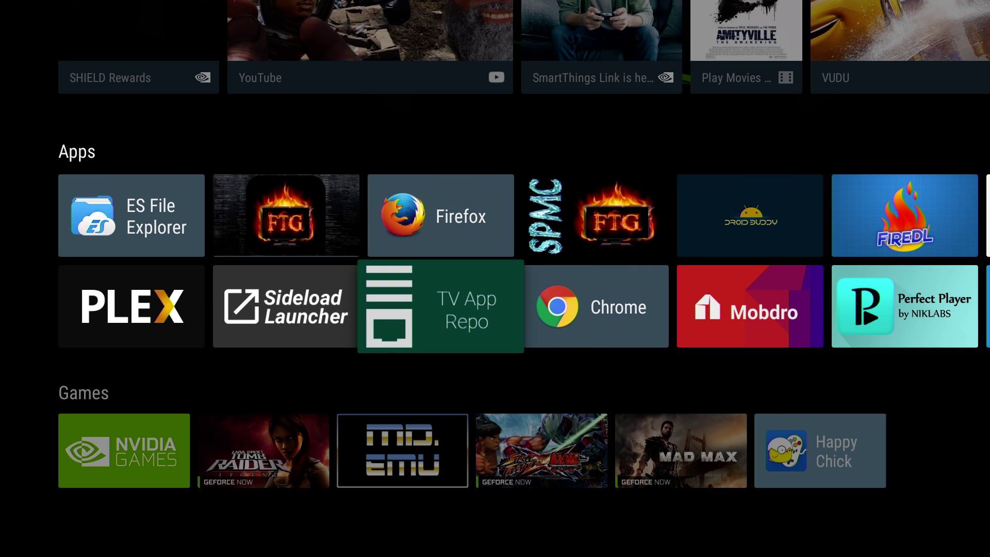
key("Return")
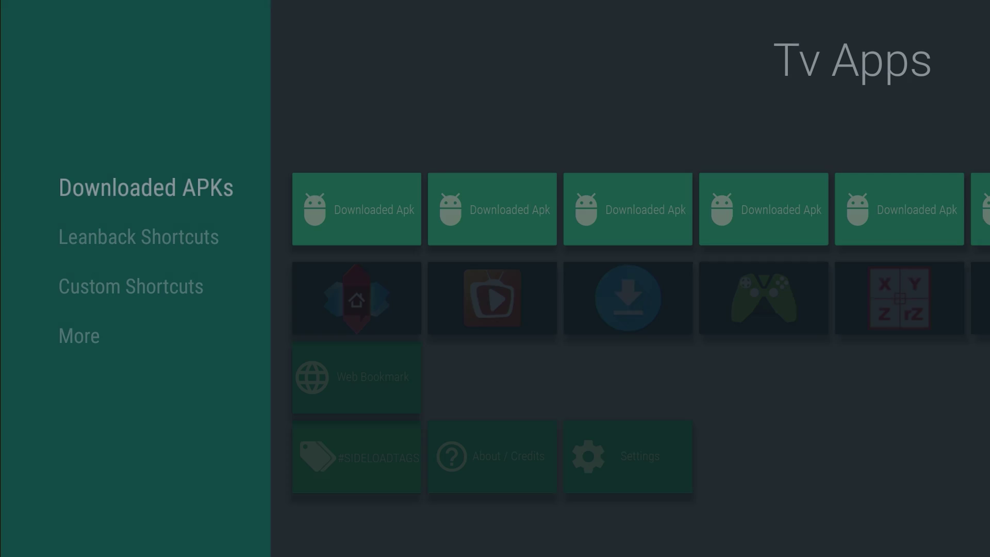